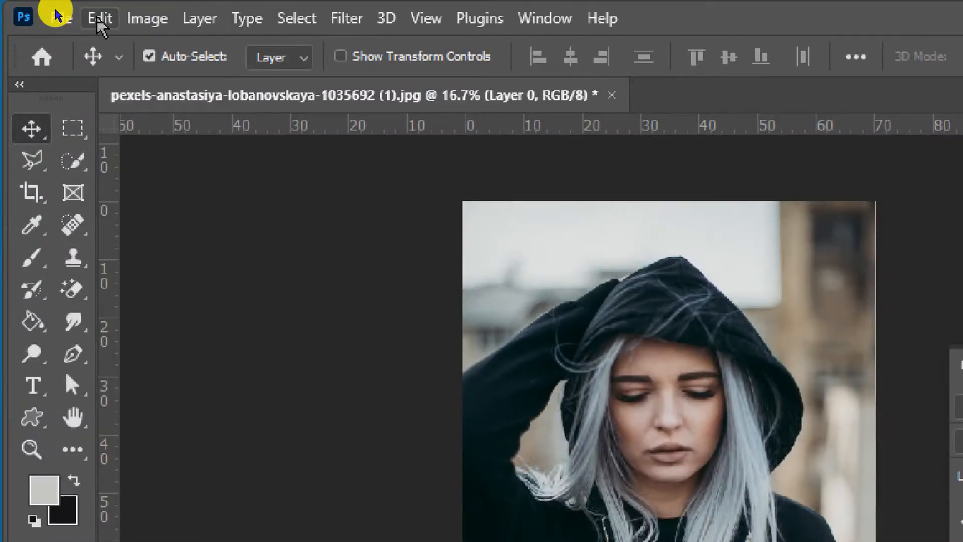
# Set the image width to 2000 pixels with the width and height proportions linked.
pyautogui.click(90, 14)
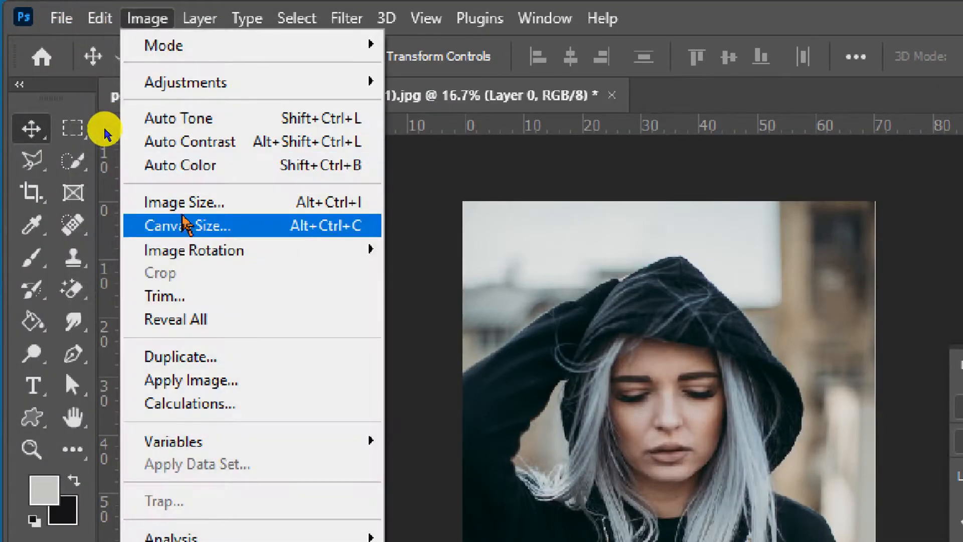
pyautogui.click(190, 202)
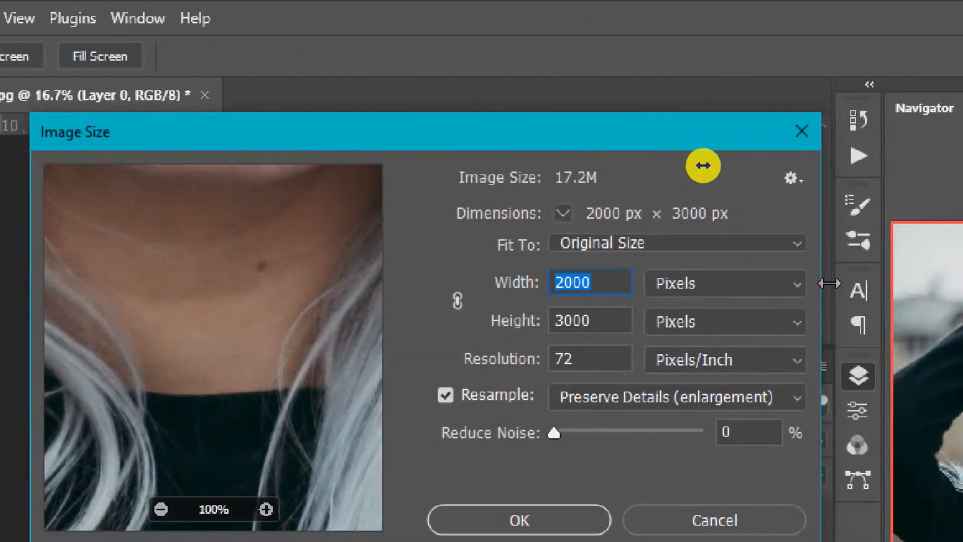
pyautogui.click(596, 282)
pyautogui.click(457, 300)
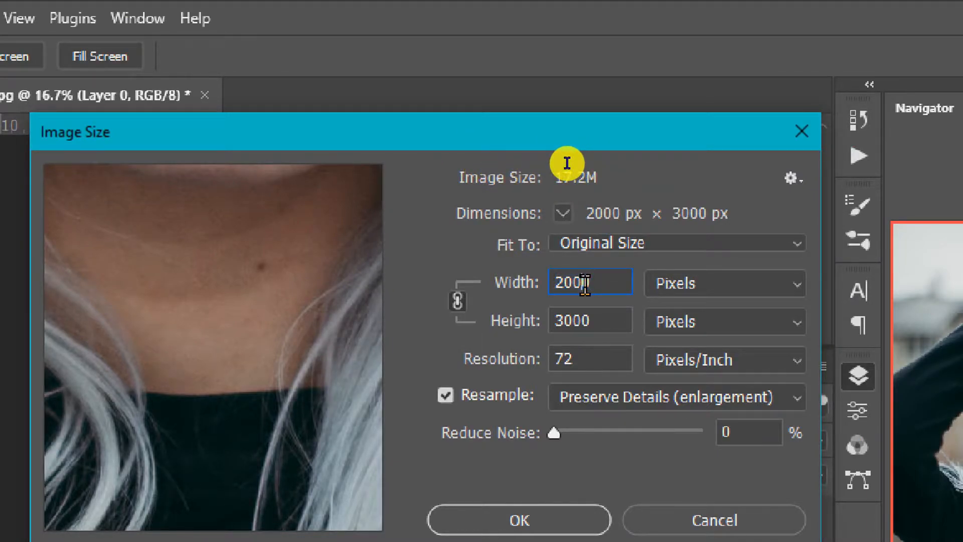
pyautogui.moveTo(602, 283); pyautogui.dragTo(554, 282)
pyautogui.write('2')
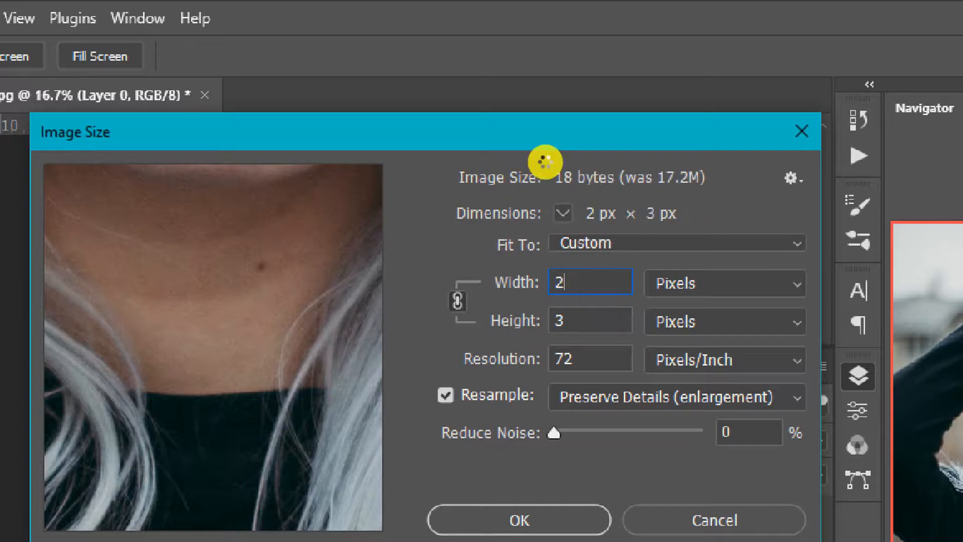
pyautogui.write('000')
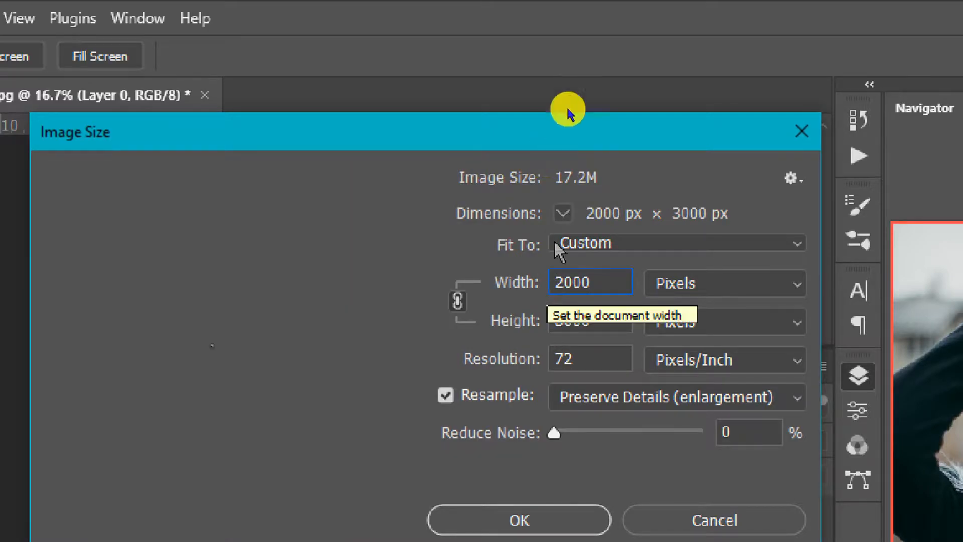
pyautogui.moveTo(598, 284); pyautogui.dragTo(561, 284)
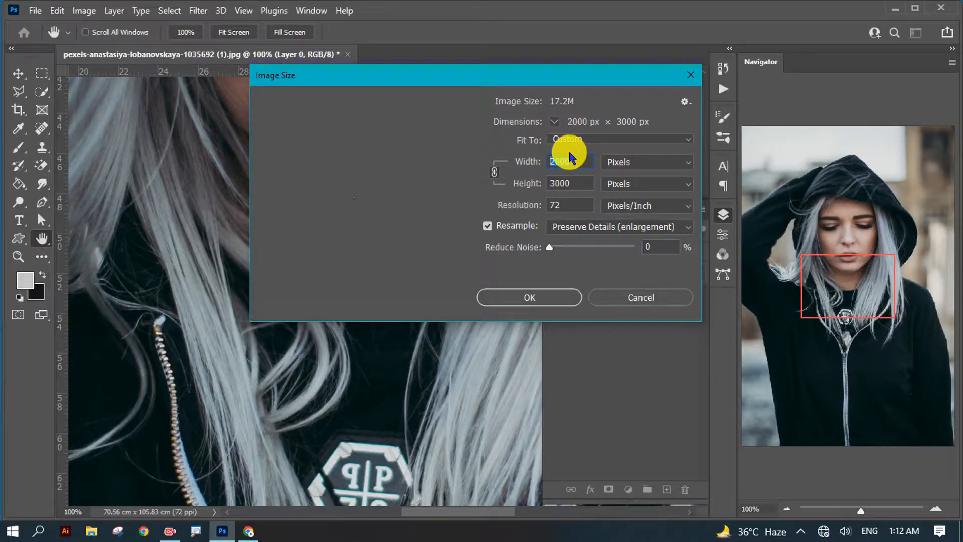
# Set the resampling method to Automatic and apply the image size settings.
pyautogui.click(640, 224)
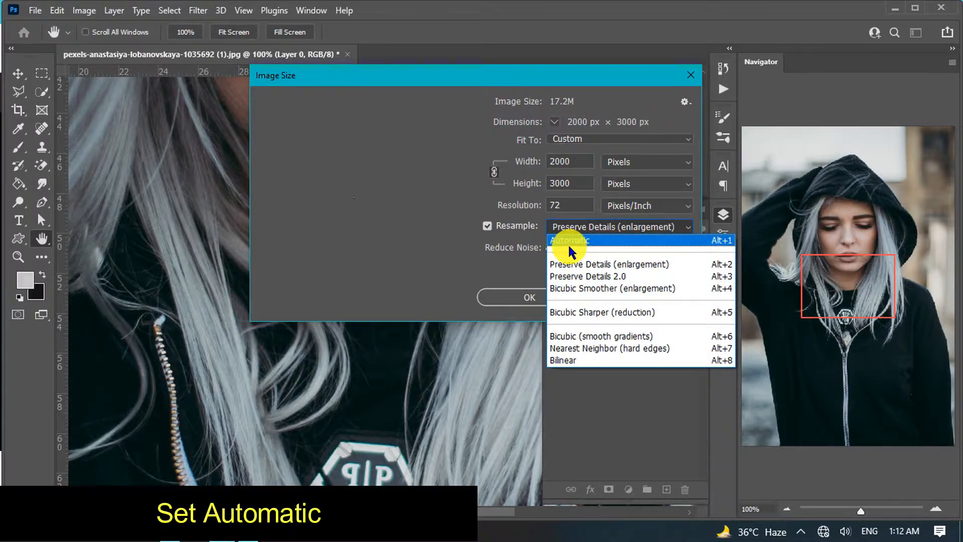
pyautogui.click(579, 243)
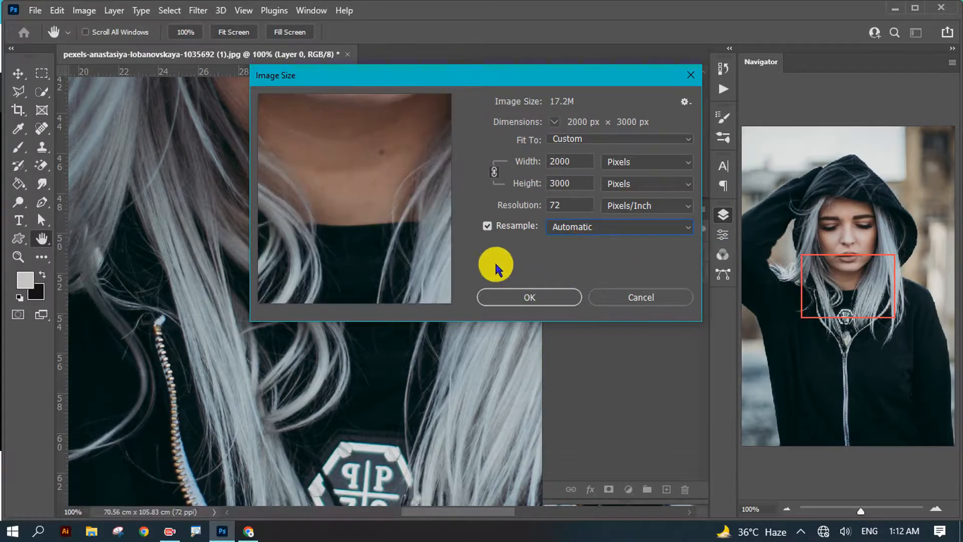
pyautogui.click(532, 296)
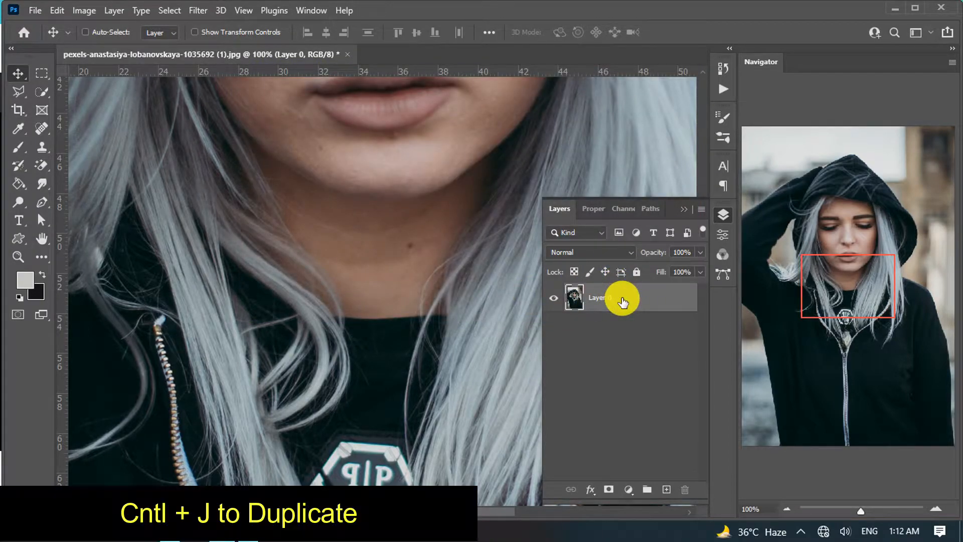
# Duplicate Layer 0 and rotate the whole image 90° clockwise.
pyautogui.hotkey('ctrl', 'j')
pyautogui.hotkey('ctrl', '-')
pyautogui.hotkey('ctrl', '-')
pyautogui.hotkey('ctrl', '-')
pyautogui.hotkey('ctrl', '-')
pyautogui.hotkey('ctrl', '-')
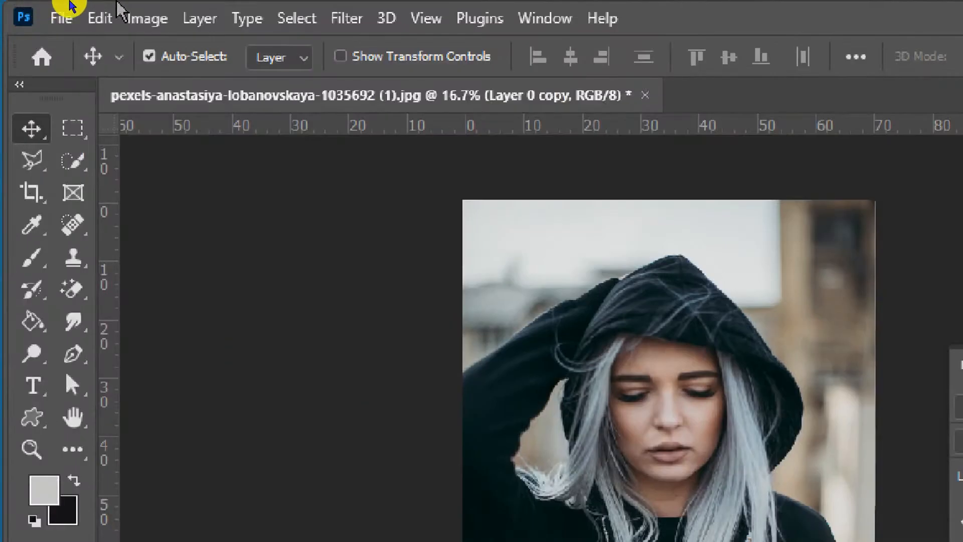
pyautogui.click(147, 19)
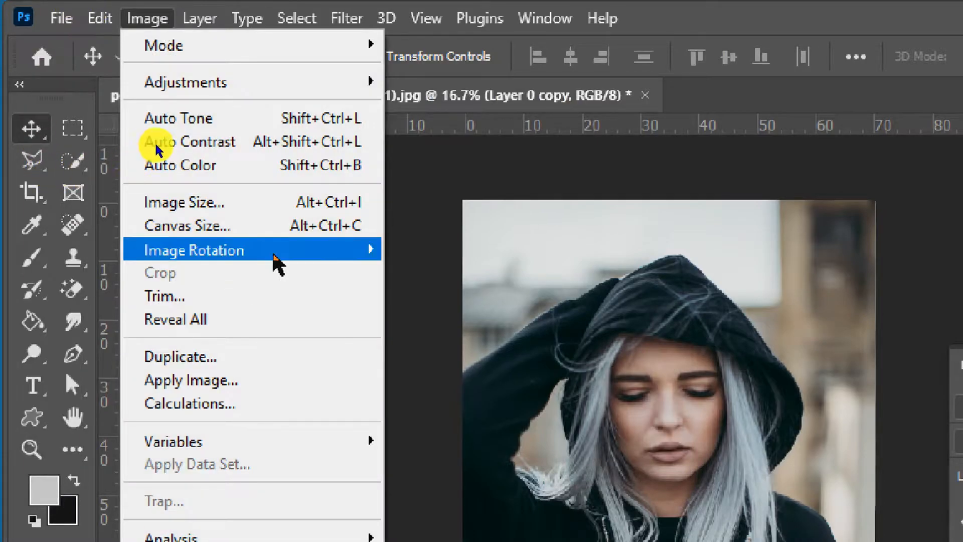
pyautogui.moveTo(276, 253)
pyautogui.click(466, 273)
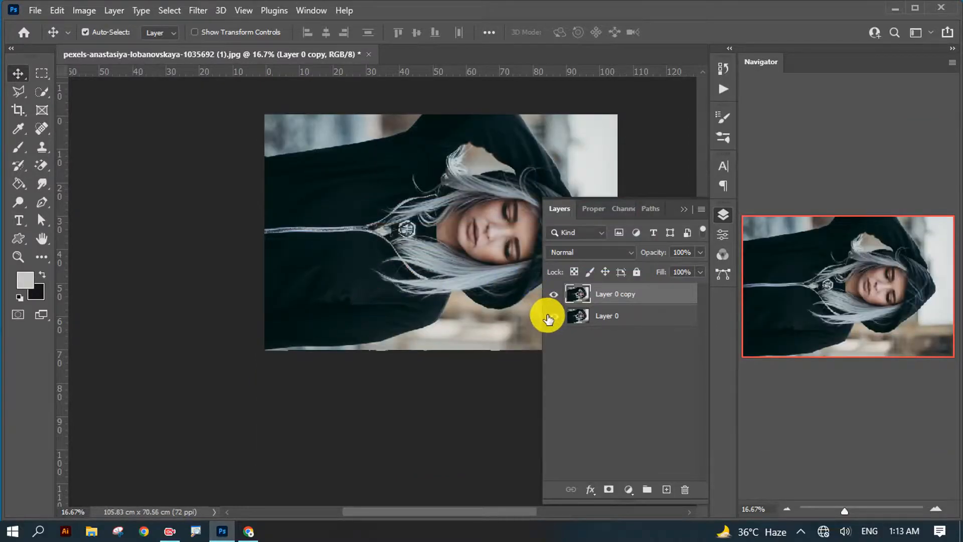
# Hide the original Layer 0 and apply the Wind filter to Layer 0 copy, using the Stagger method from the right.
pyautogui.click(552, 316)
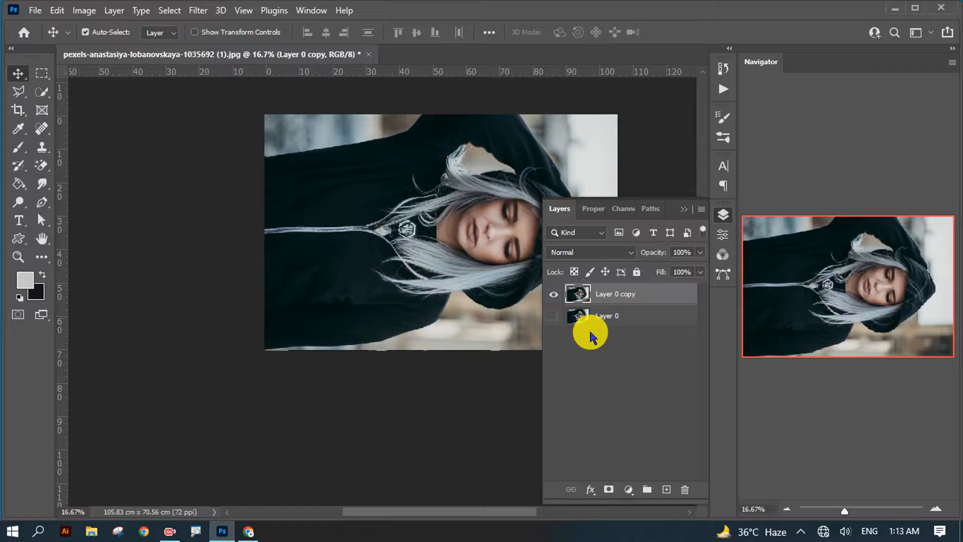
pyautogui.scroll(3, 462, 226)
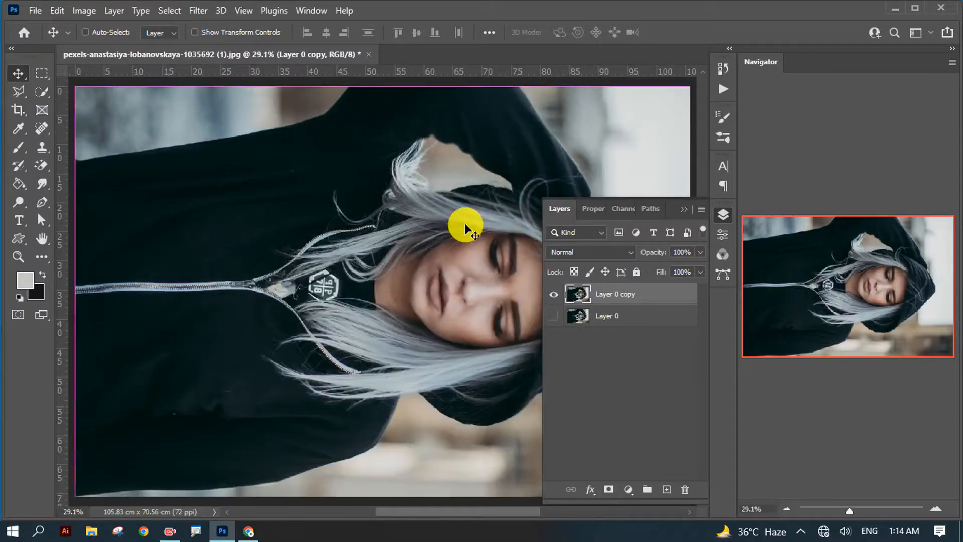
pyautogui.scroll(-4, 466, 229)
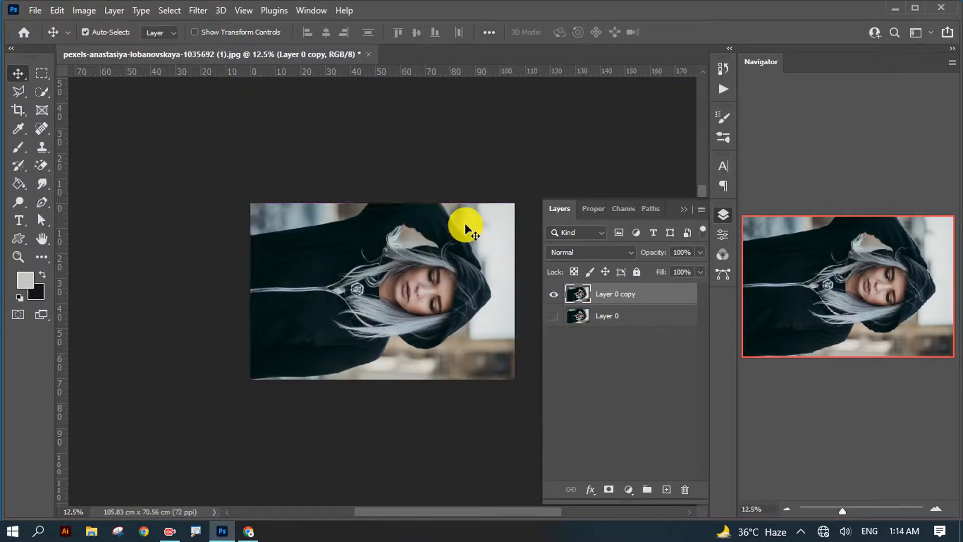
pyautogui.moveTo(475, 283); pyautogui.dragTo(410, 286)
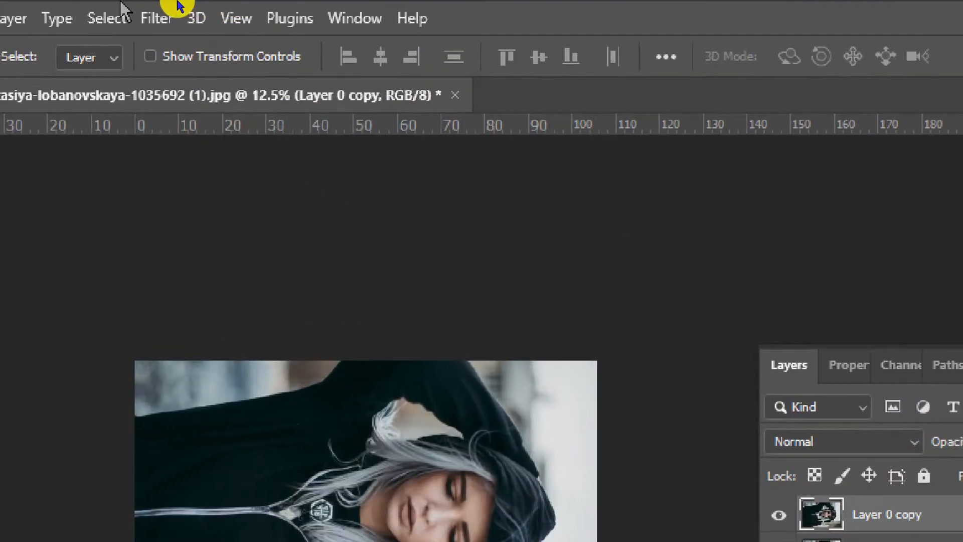
pyautogui.click(198, 10)
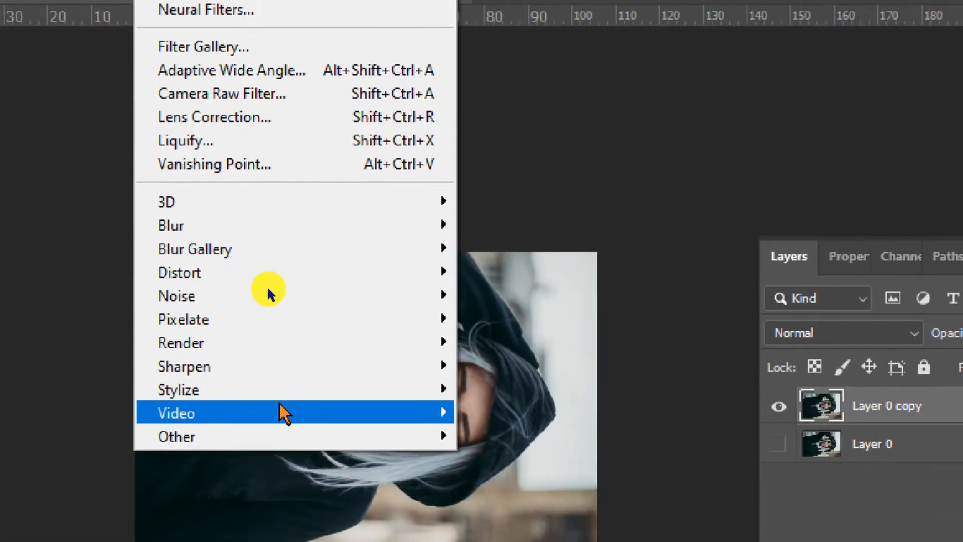
pyautogui.moveTo(291, 501)
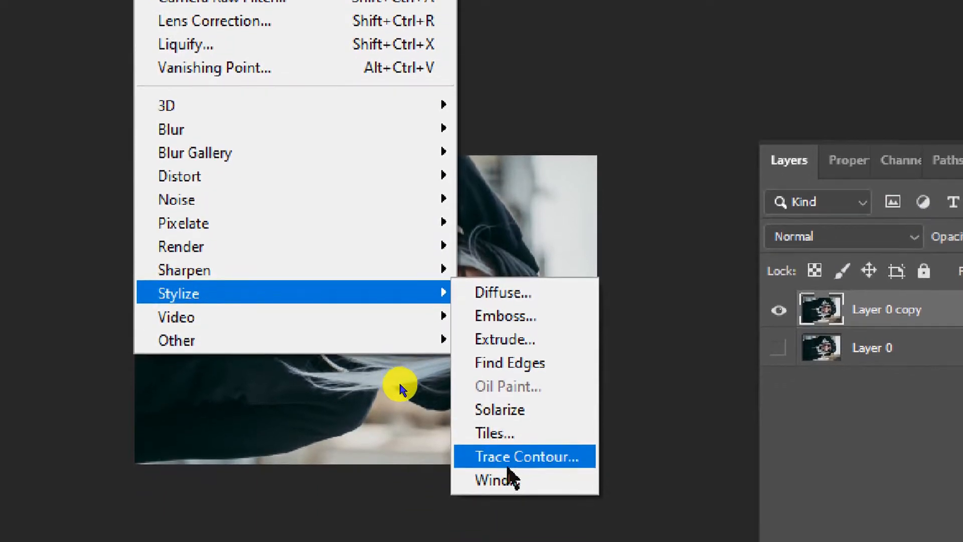
pyautogui.click(509, 497)
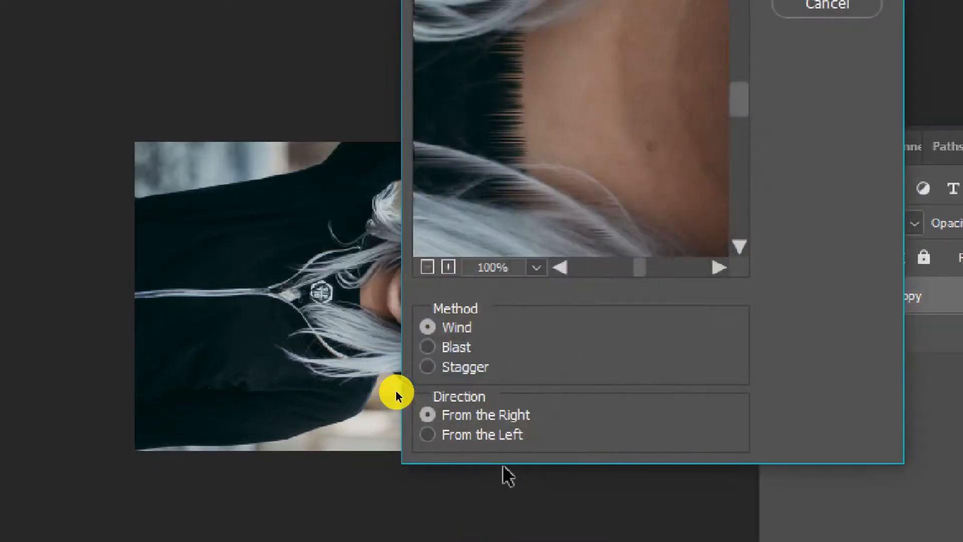
pyautogui.click(439, 371)
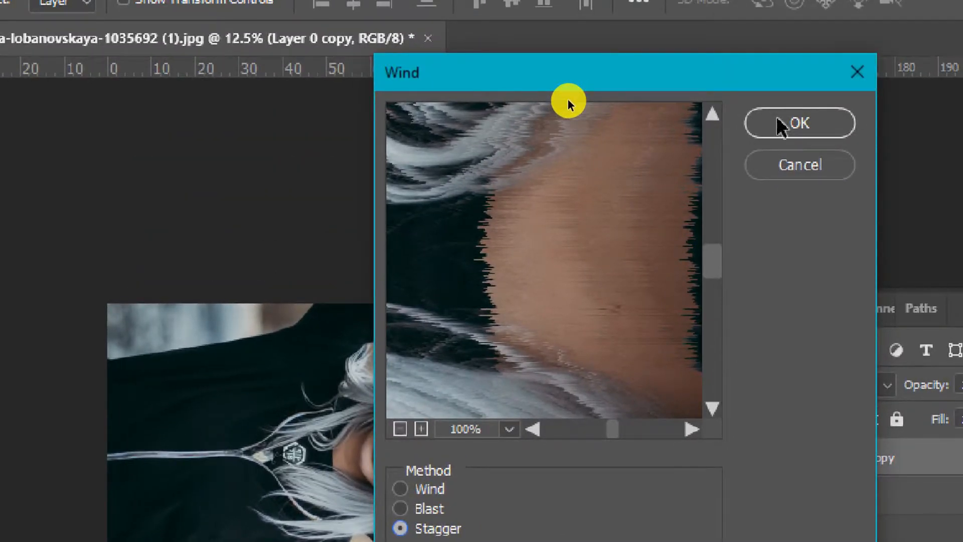
pyautogui.click(778, 123)
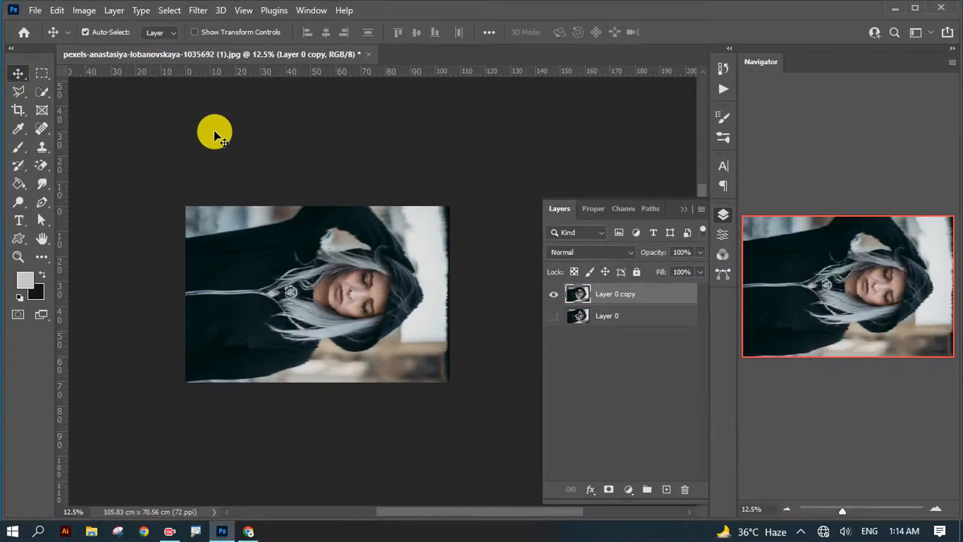
pyautogui.click(691, 454)
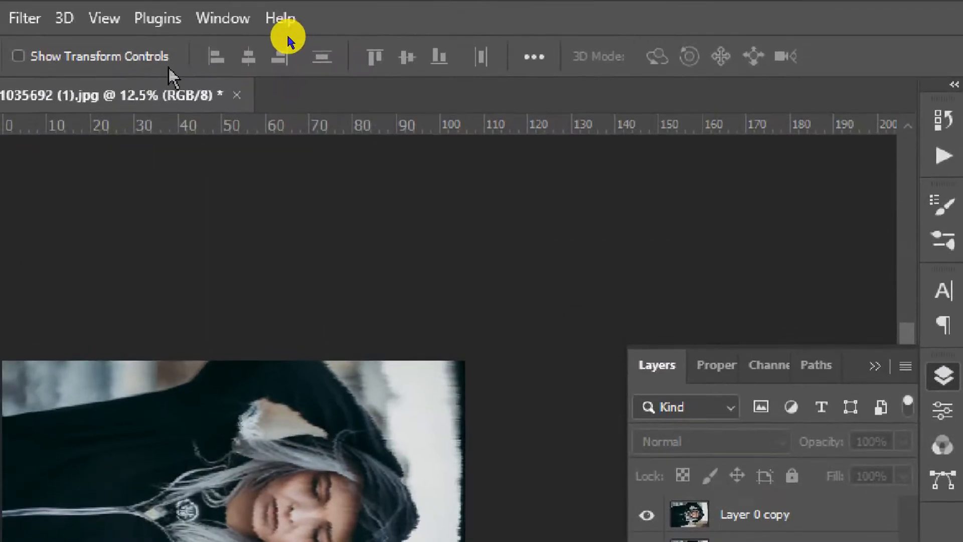
pyautogui.click(24, 13)
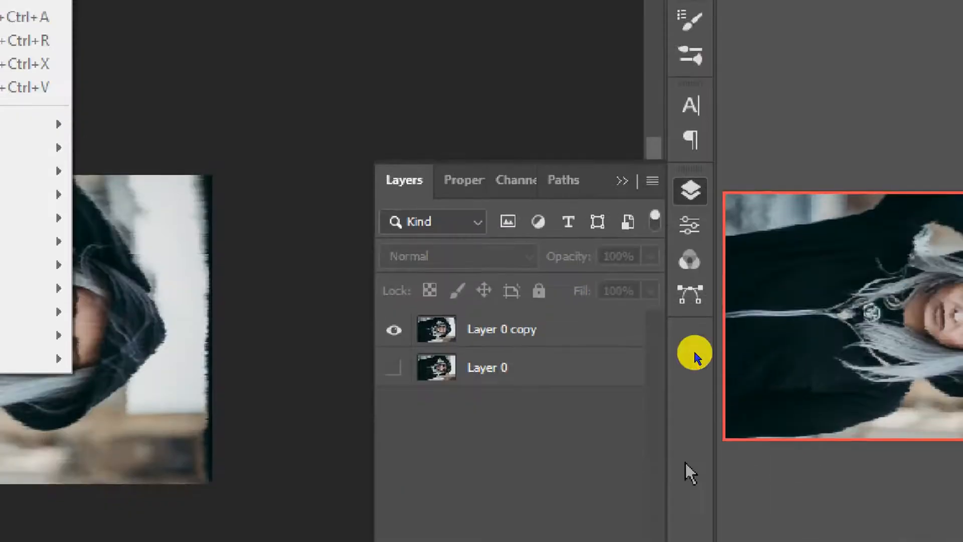
pyautogui.click(508, 329)
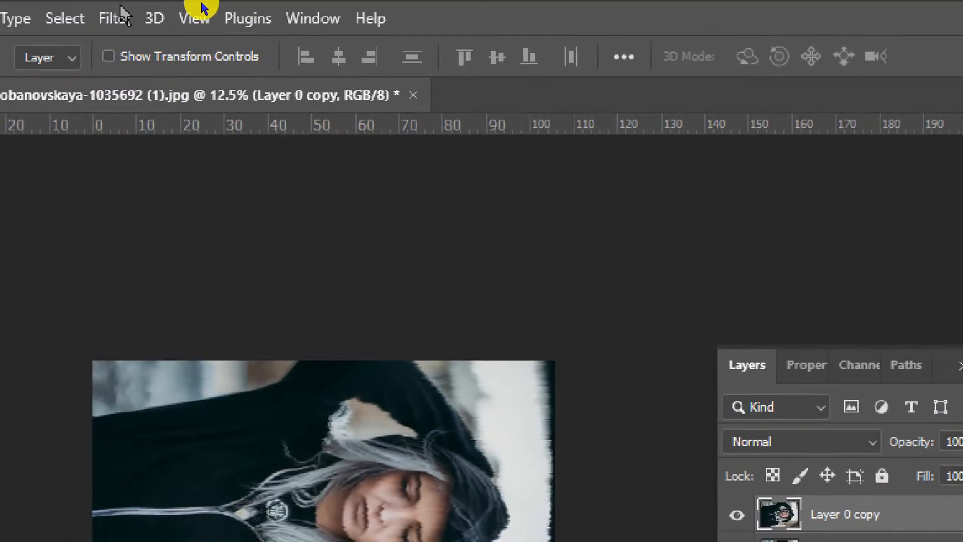
# Reapply the same Wind filter to Layer 0 copy repeatedly until its pixels stretch into long streaks.
pyautogui.click(123, 19)
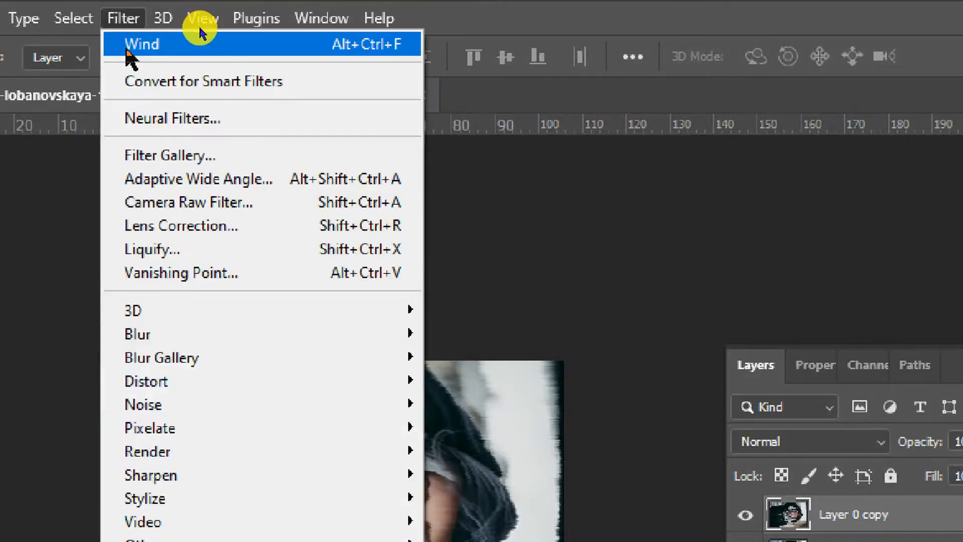
pyautogui.click(183, 44)
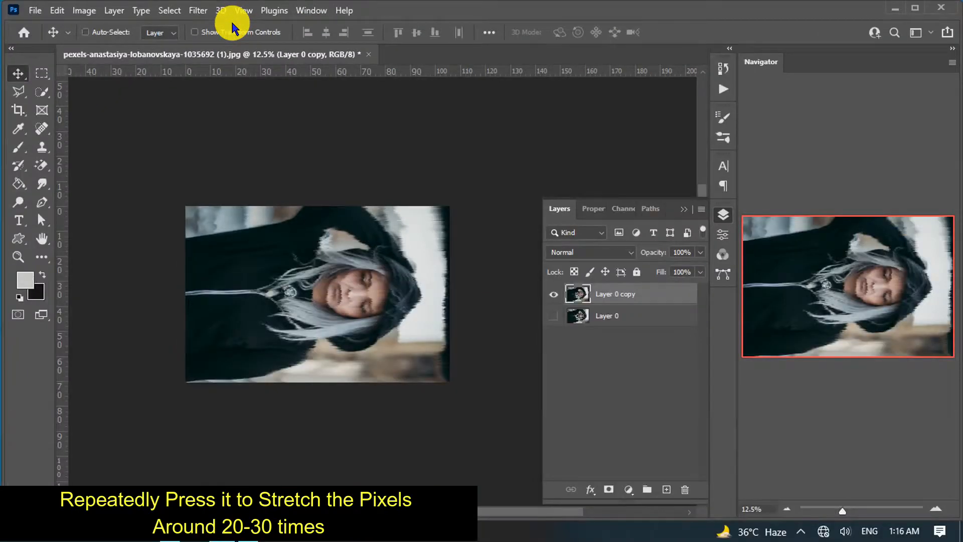
pyautogui.hotkey('ctrl', 'alt', 'f')
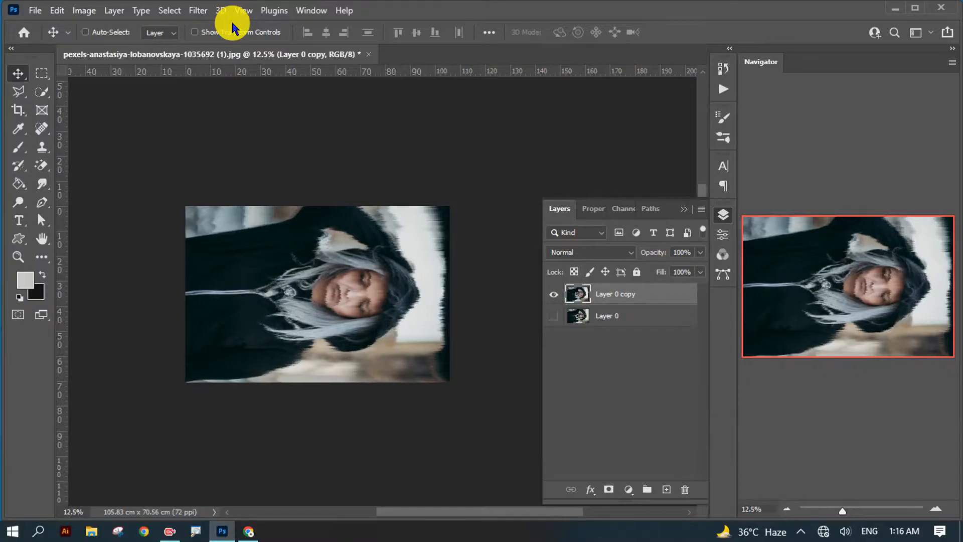
pyautogui.hotkey('ctrl', 'alt', 'f')
pyautogui.hotkey('ctrl', 'alt', 'f')
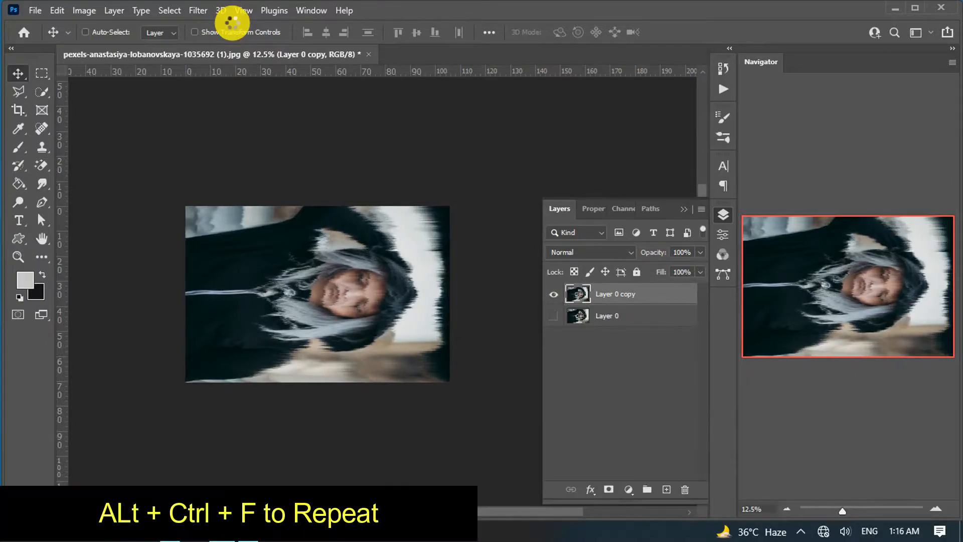
pyautogui.hotkey('ctrl', 'alt', 'f')
pyautogui.hotkey('ctrl', 'alt', 'f')
pyautogui.hotkey('ctrl', 'alt', 'f')
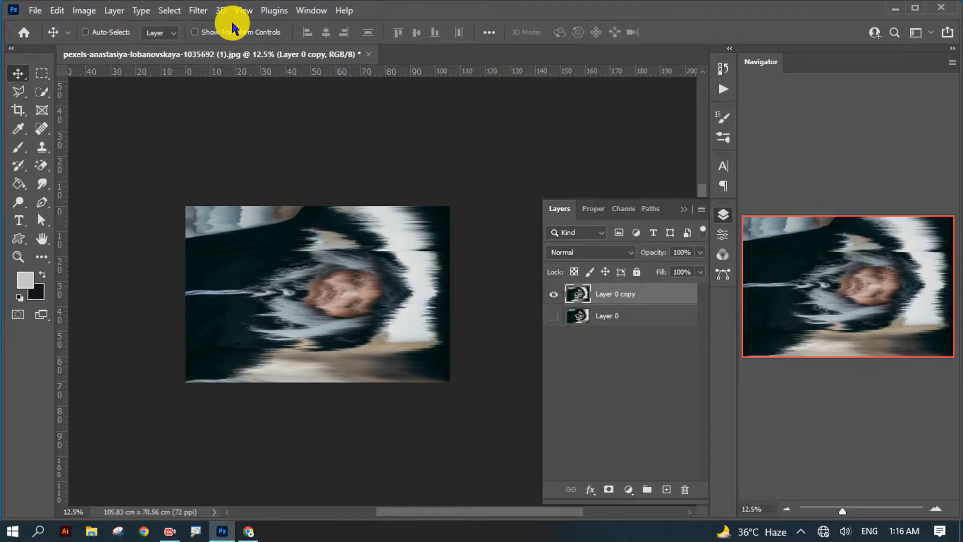
pyautogui.hotkey('ctrl', 'alt', 'f')
pyautogui.hotkey('ctrl', 'alt', 'f')
pyautogui.hotkey('ctrl', 'alt', 'f')
pyautogui.hotkey('ctrl', 'alt', 'f')
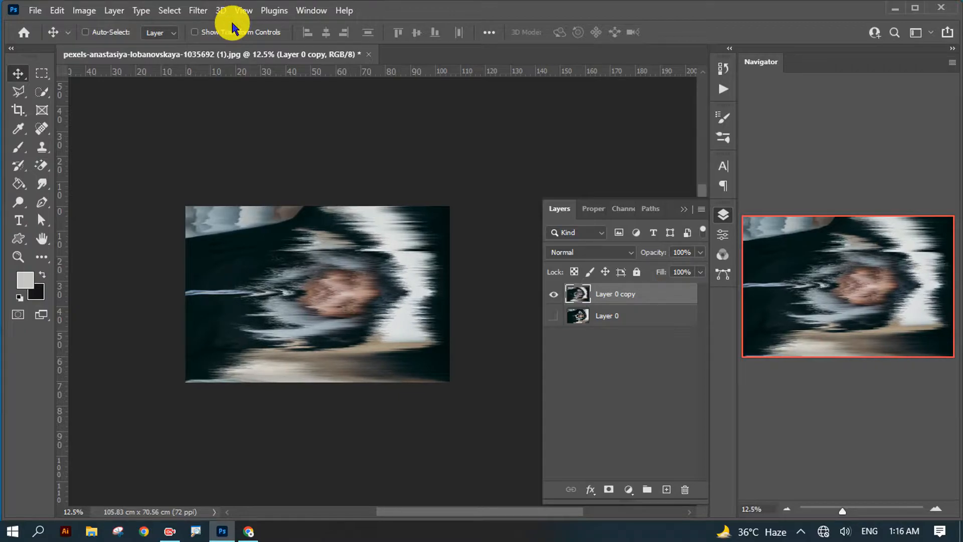
pyautogui.hotkey('ctrl', 'alt', 'f')
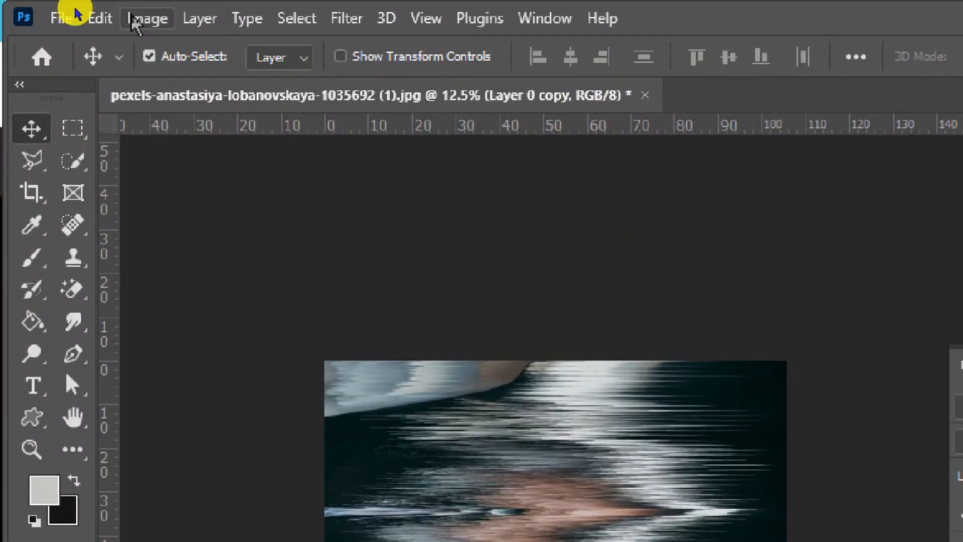
# Rotate the whole image 90° clockwise and switch the visible layer from Layer 0 copy to Layer 0.
pyautogui.click(135, 20)
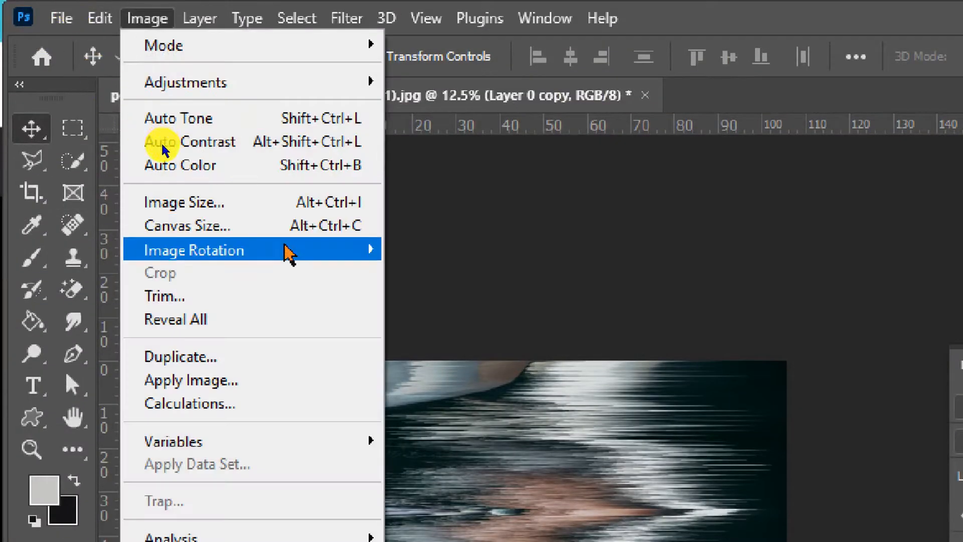
pyautogui.moveTo(304, 254)
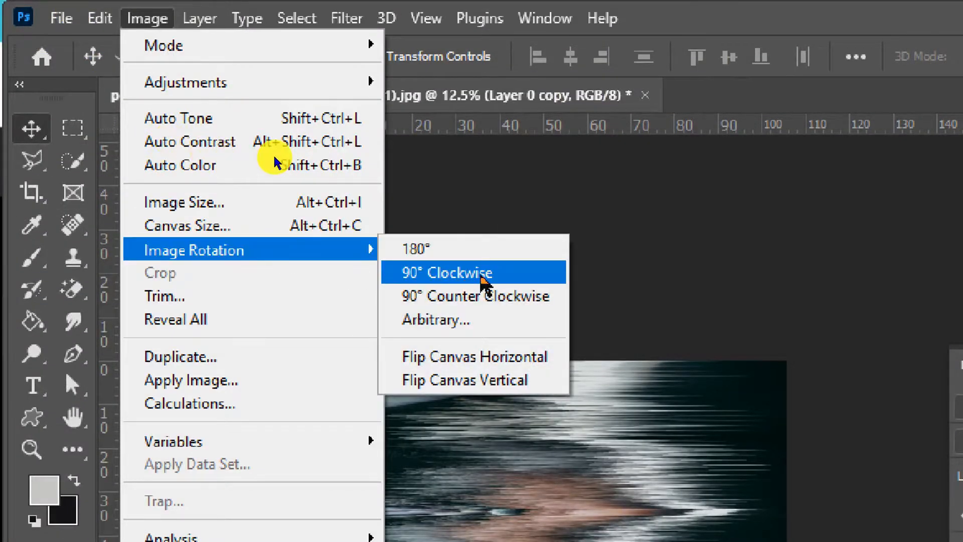
pyautogui.click(483, 274)
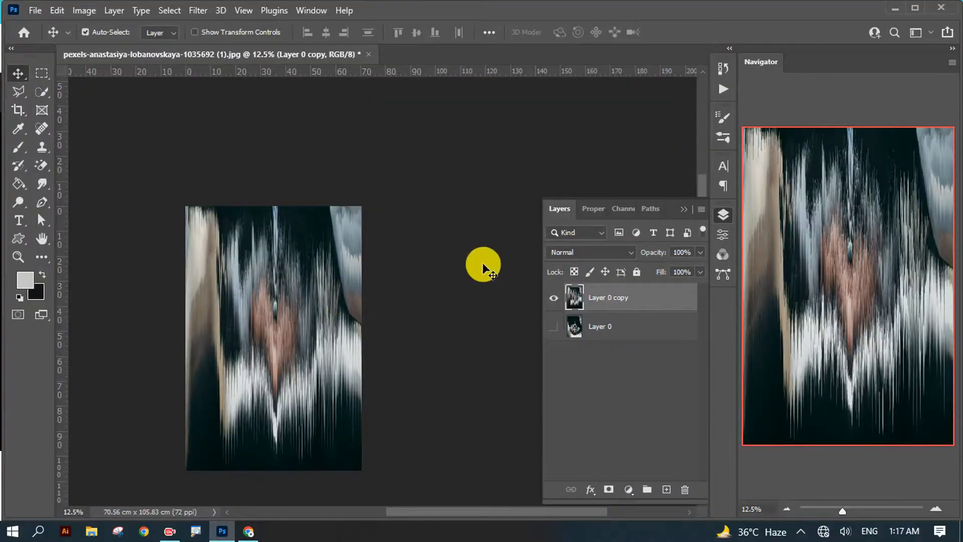
pyautogui.click(554, 297)
pyautogui.click(553, 326)
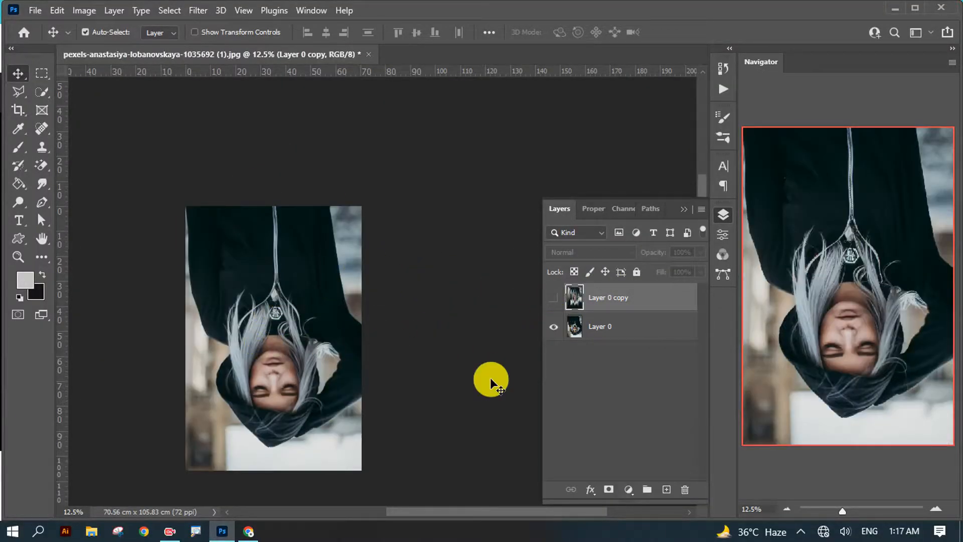
# Select Layer 0 and rotate the whole image 90° clockwise twice so the portrait stands upright.
pyautogui.click(617, 327)
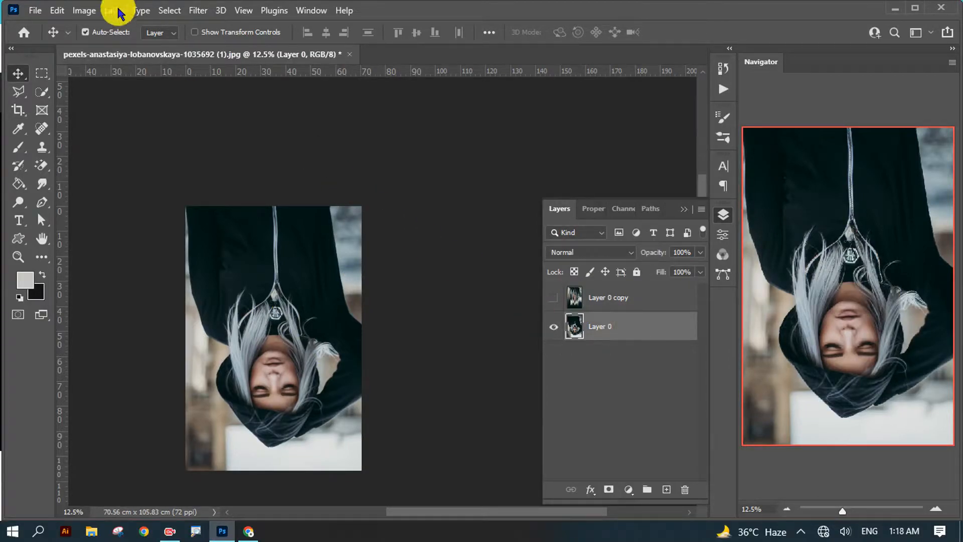
pyautogui.click(83, 10)
pyautogui.moveTo(162, 145)
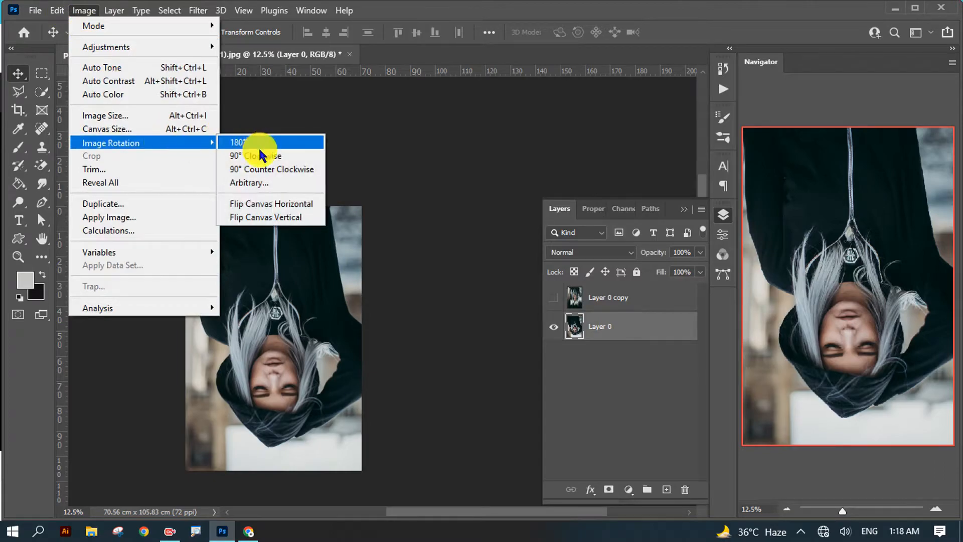
pyautogui.click(260, 149)
pyautogui.click(76, 10)
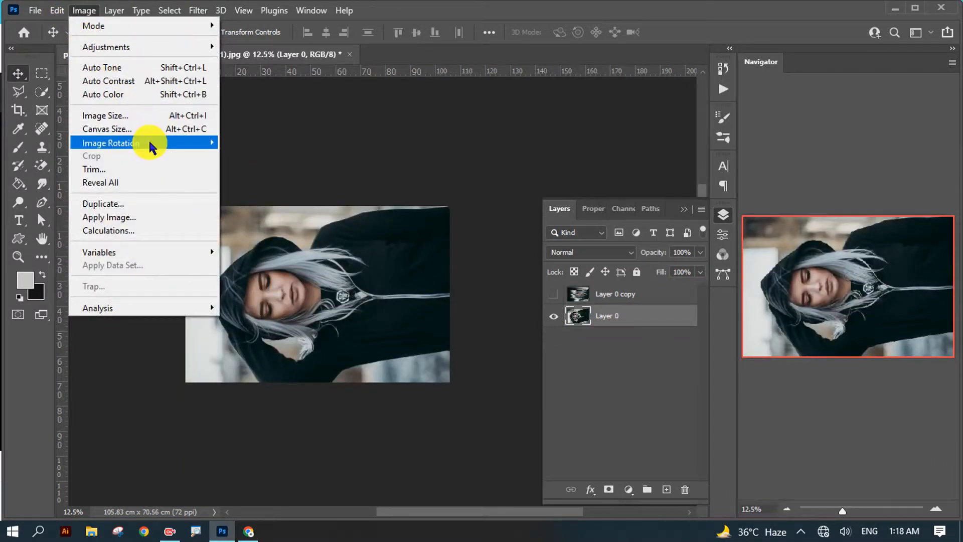
pyautogui.click(248, 154)
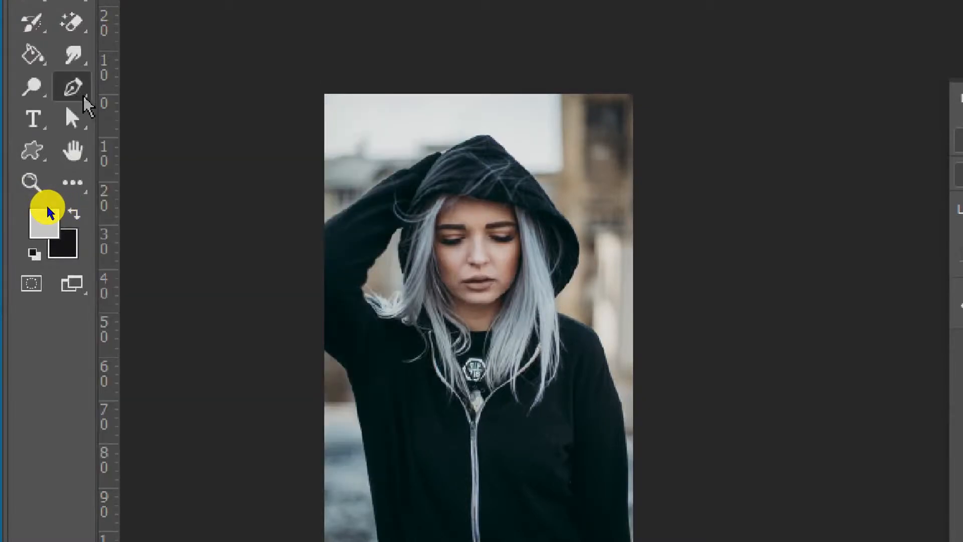
# Start a Pen tool shape outline at the edge of the forehead and curve it along the hood's inner edge.
pyautogui.rightClick(84, 97)
pyautogui.click(192, 87)
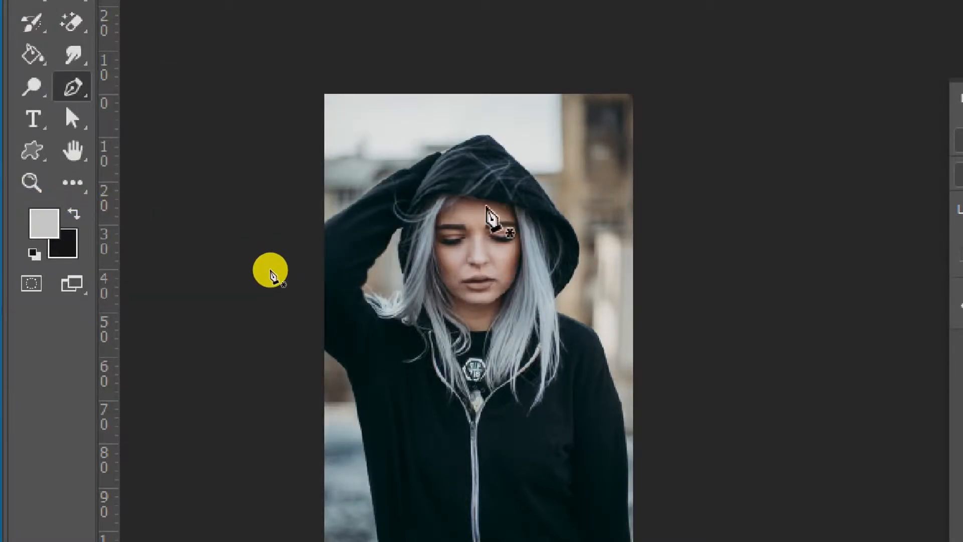
pyautogui.click(435, 225)
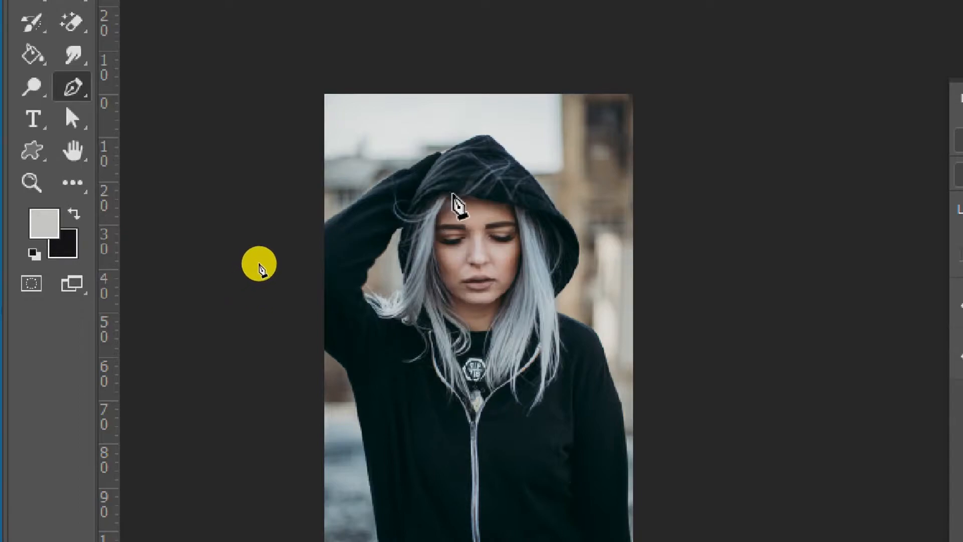
pyautogui.click(435, 216)
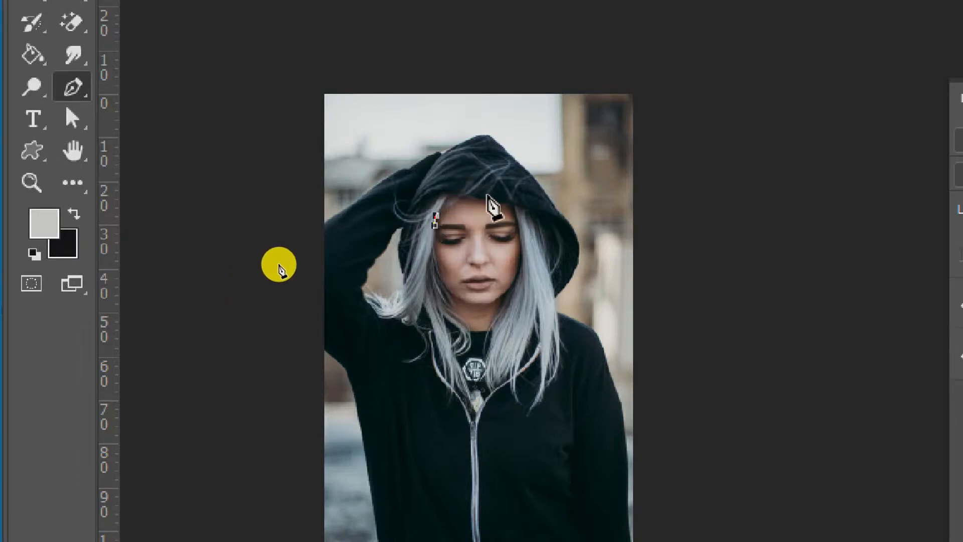
pyautogui.moveTo(488, 200); pyautogui.dragTo(538, 219)
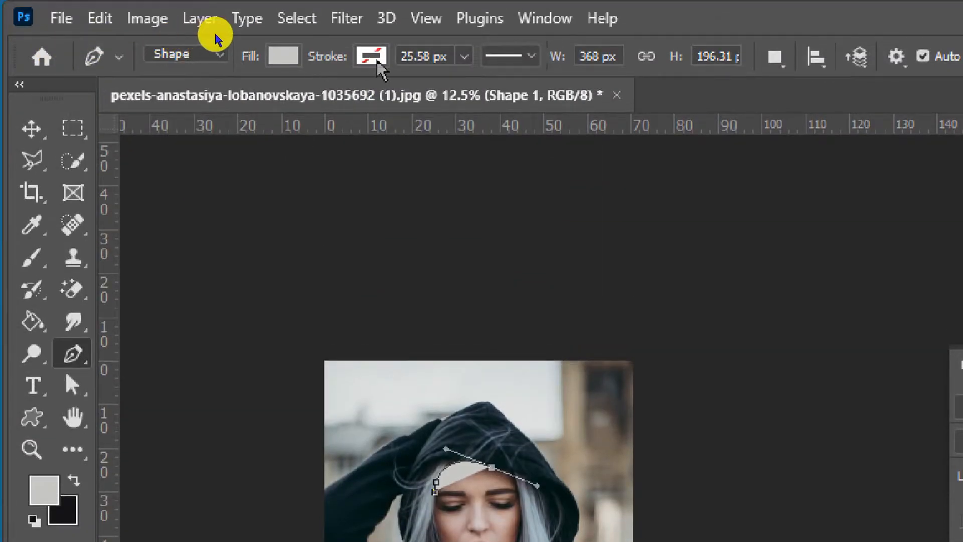
# Set the shape's stroke to light grey from the recently used colors and its fill to none.
pyautogui.click(376, 58)
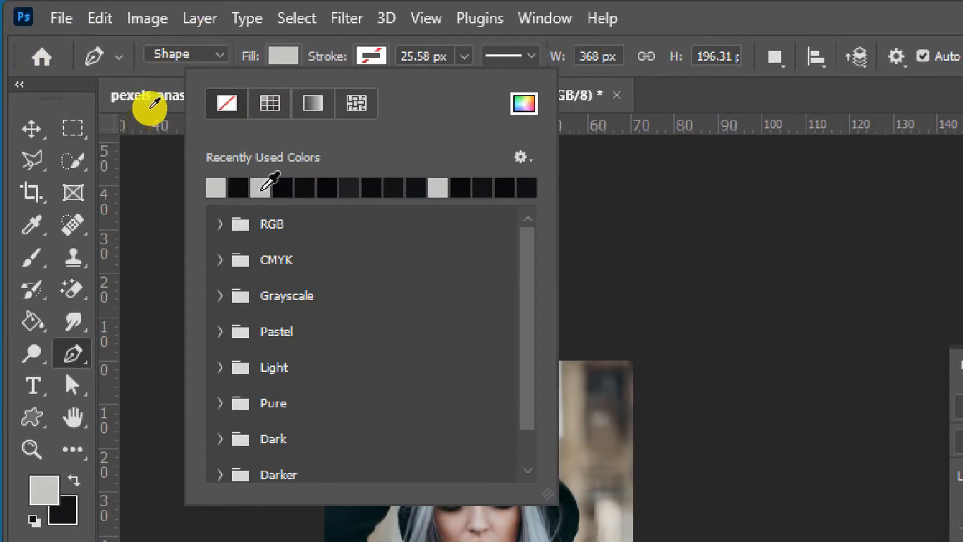
pyautogui.click(260, 186)
pyautogui.click(283, 56)
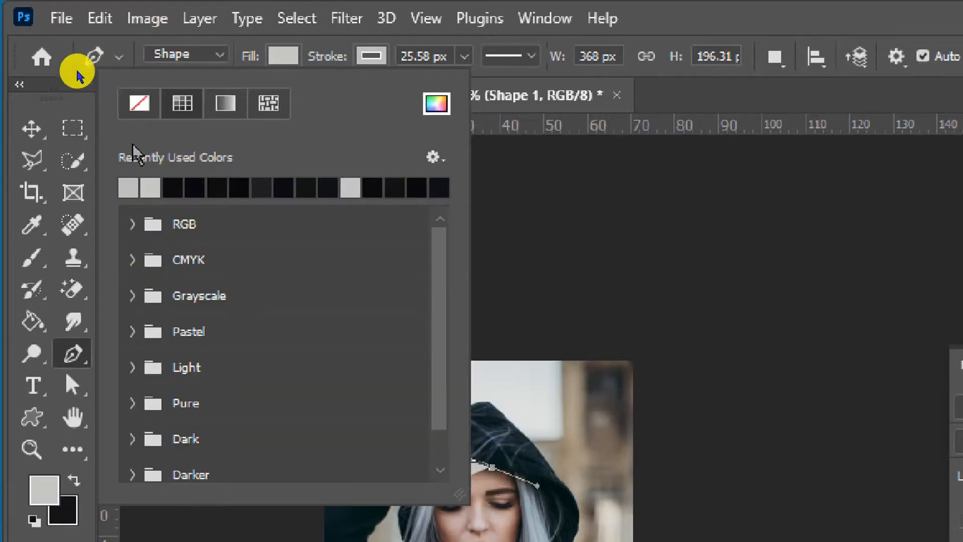
pyautogui.click(140, 103)
pyautogui.click(296, 53)
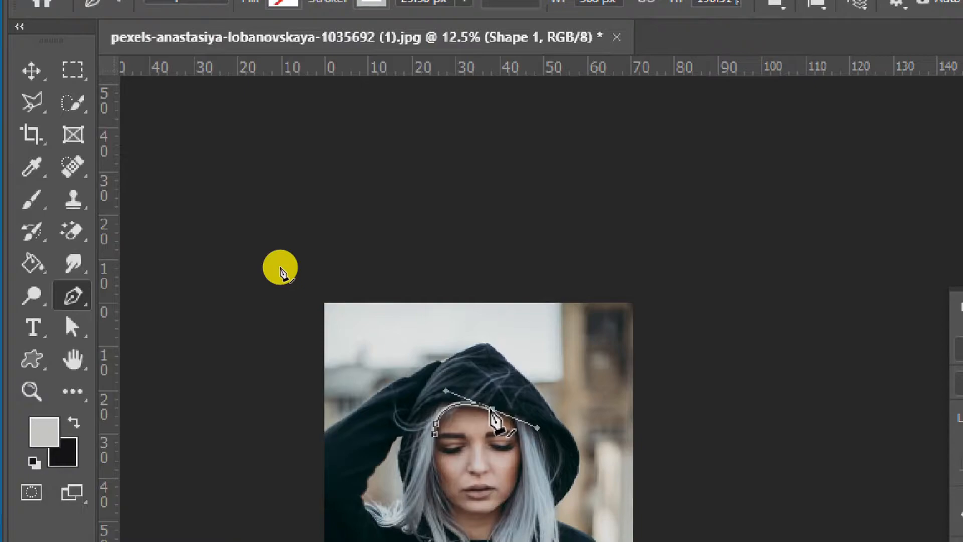
# Continue the outline down the cheek, across the neck and up the other side of the face, closing it at its starting point.
pyautogui.keyDown('alt'); pyautogui.click(491, 409); pyautogui.keyUp('alt')
pyautogui.click(516, 415)
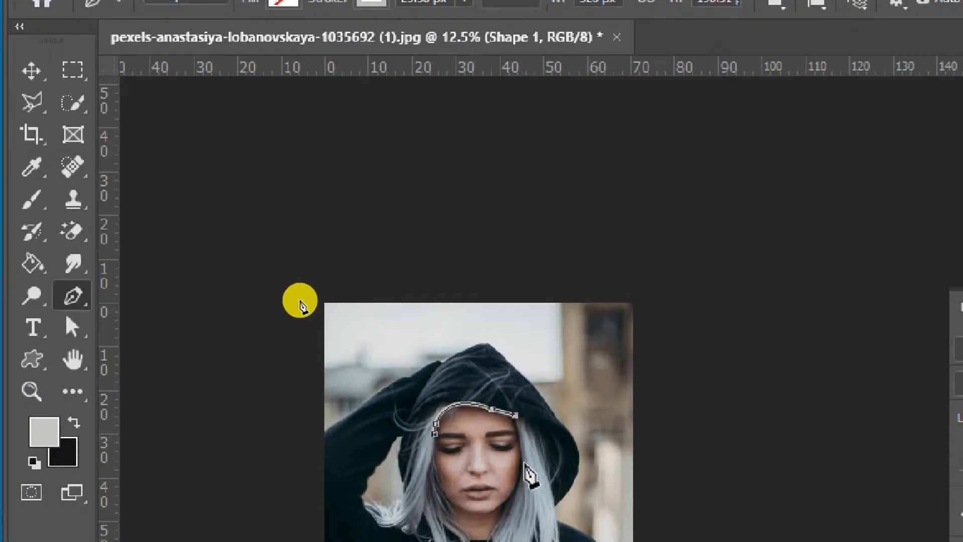
pyautogui.moveTo(509, 444); pyautogui.dragTo(477, 466)
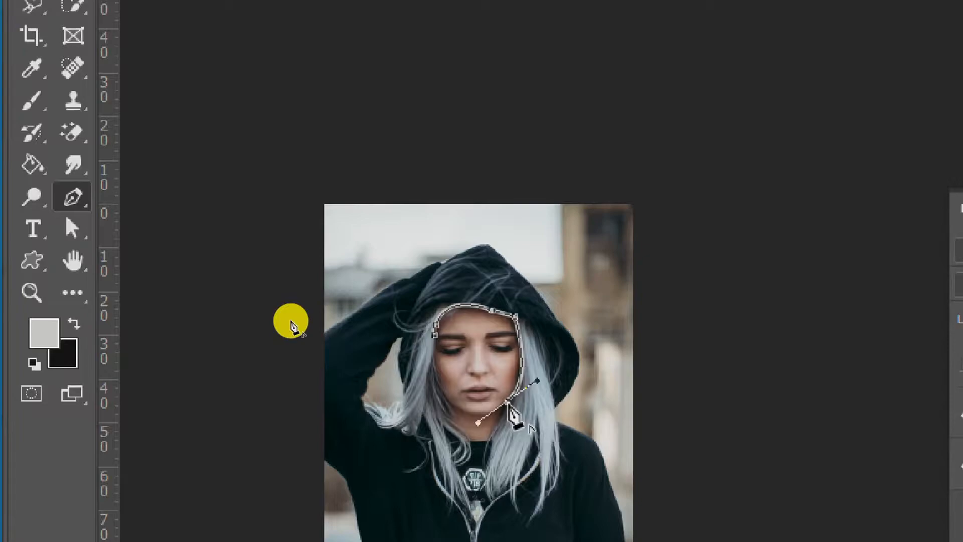
pyautogui.keyDown('alt'); pyautogui.click(508, 402); pyautogui.keyUp('alt')
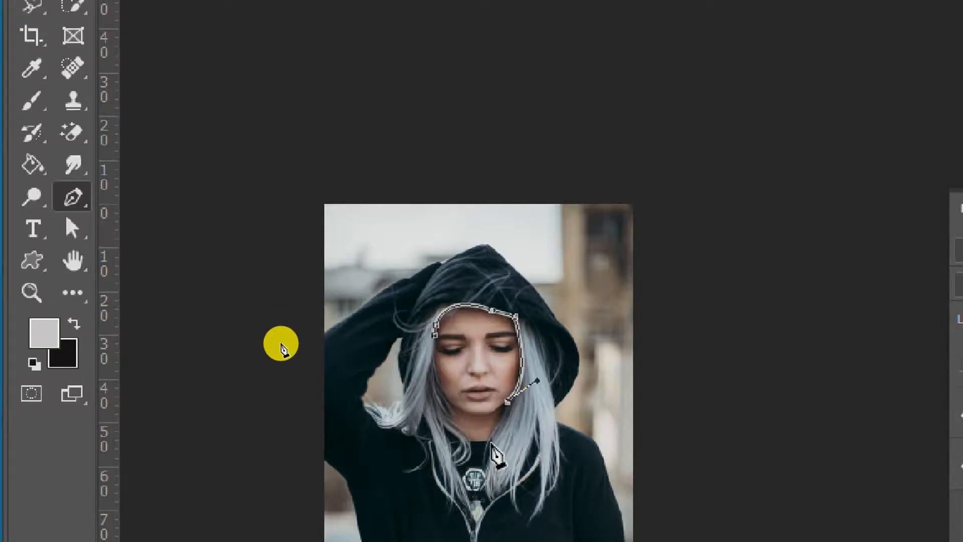
pyautogui.moveTo(491, 445); pyautogui.dragTo(490, 461)
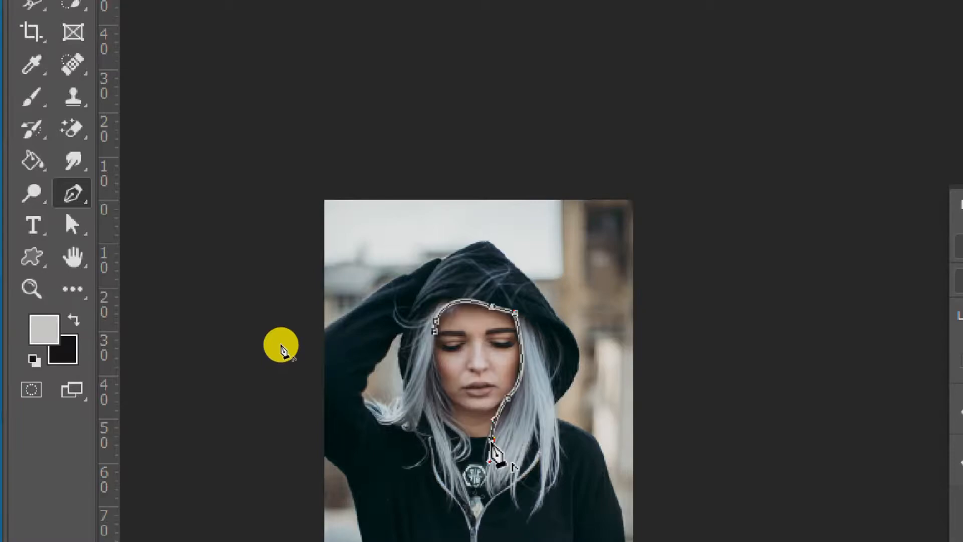
pyautogui.keyDown('alt'); pyautogui.click(492, 440); pyautogui.keyUp('alt')
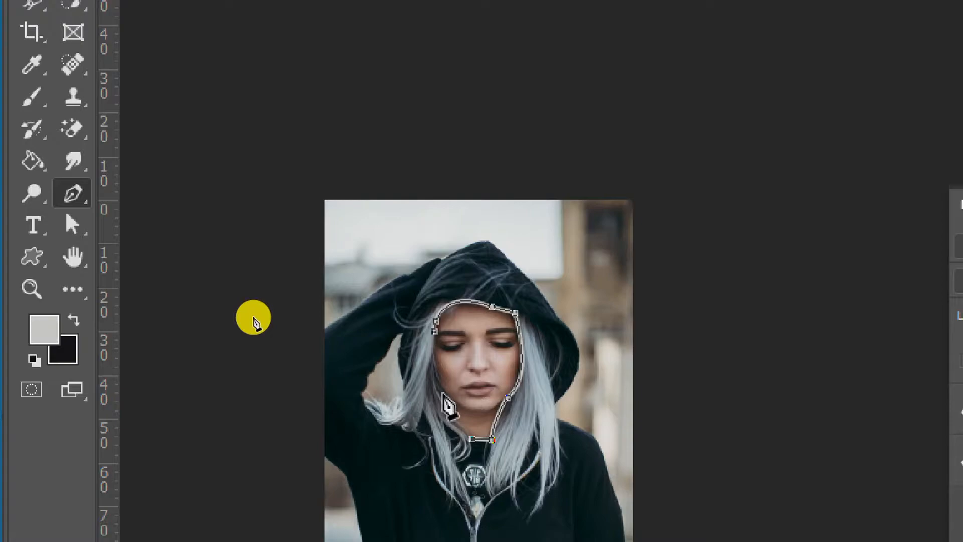
pyautogui.moveTo(449, 417); pyautogui.dragTo(434, 417)
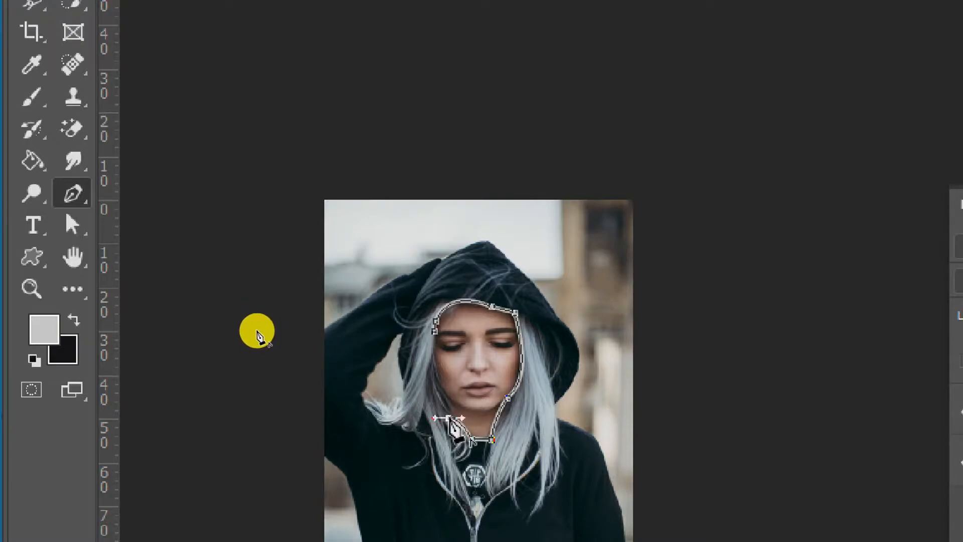
pyautogui.keyDown('alt'); pyautogui.click(449, 417); pyautogui.keyUp('alt')
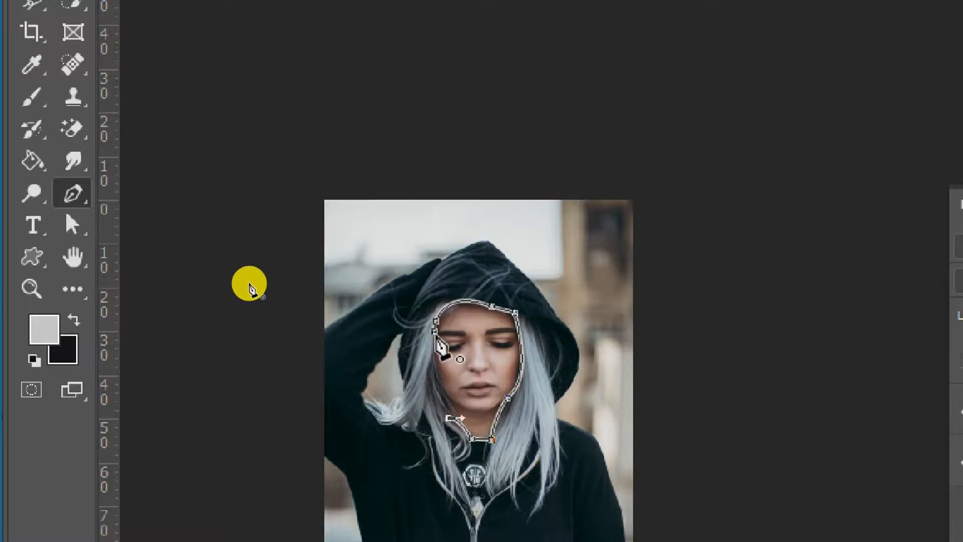
pyautogui.moveTo(435, 332); pyautogui.dragTo(448, 308)
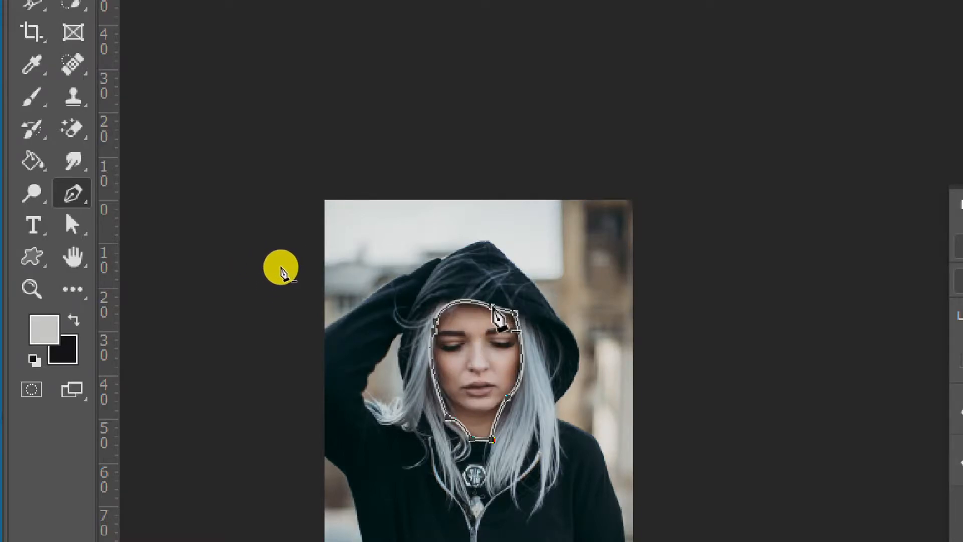
# Shift the anchor point above the forehead slightly along the hood edge, undoing the trial edits to the other points.
pyautogui.click(492, 307)
pyautogui.hotkey('ctrl', 'z')
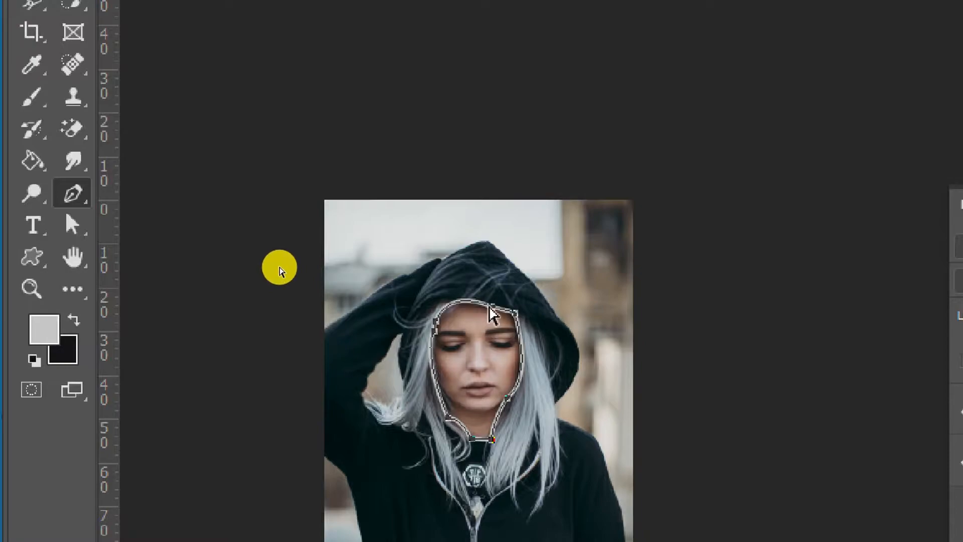
pyautogui.keyDown('ctrl'); pyautogui.click(481, 302); pyautogui.keyUp('ctrl')
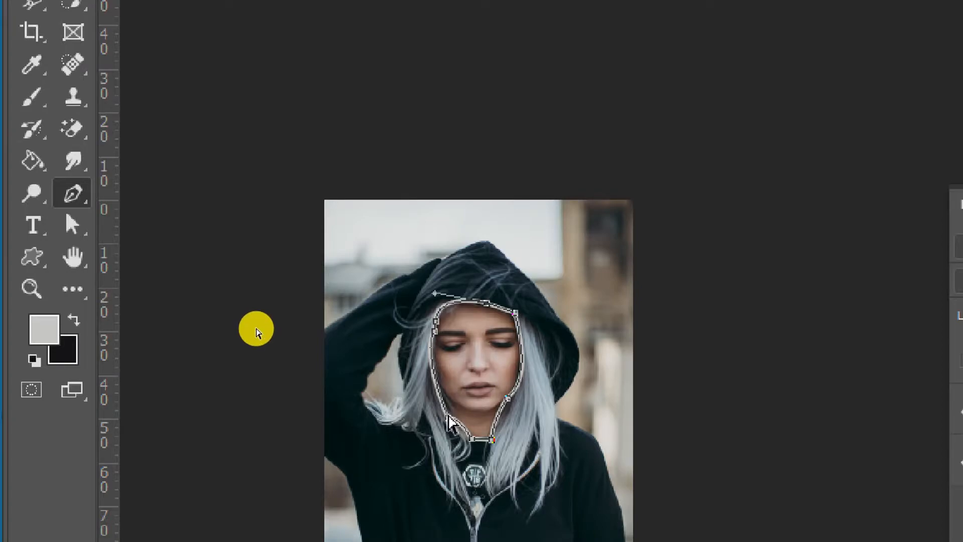
pyautogui.keyDown('ctrl'); pyautogui.click(448, 410); pyautogui.keyUp('ctrl')
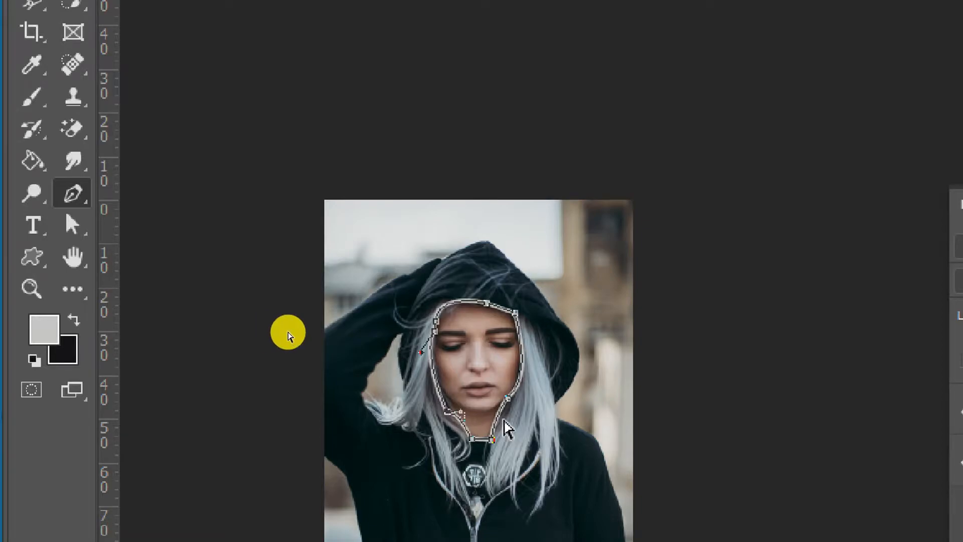
pyautogui.hotkey('ctrl', 'z')
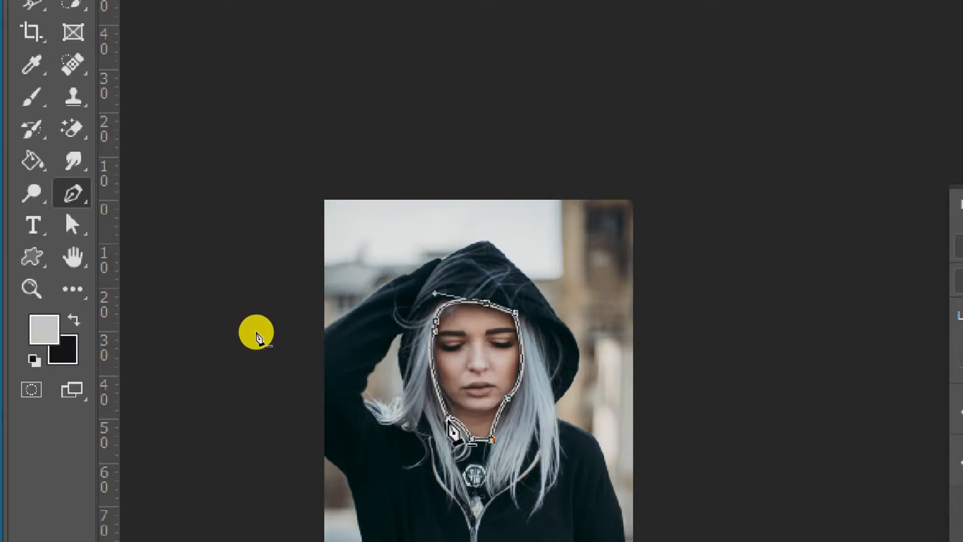
# Convert the face outline into a selection and fit the whole image in view.
pyautogui.rightClick(450, 421)
pyautogui.click(456, 307)
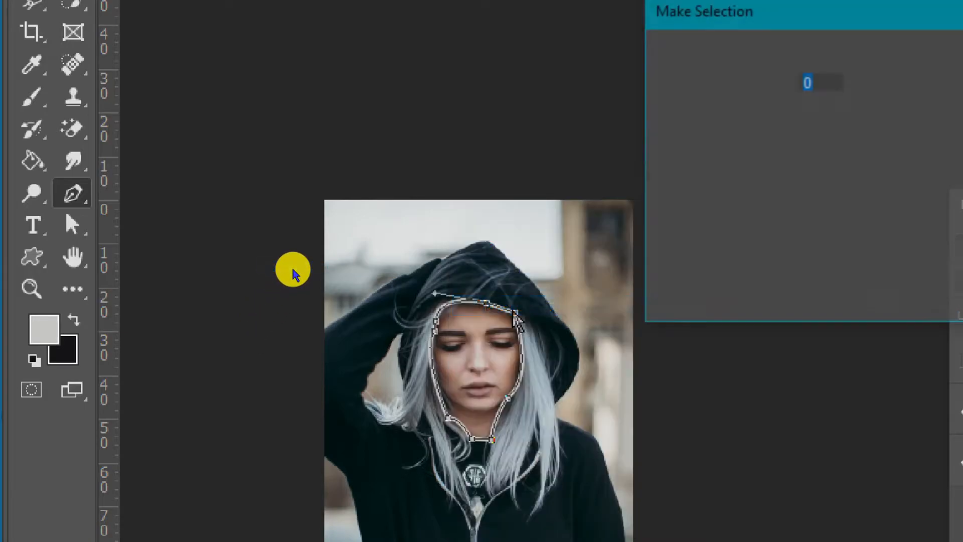
pyautogui.click(834, 69)
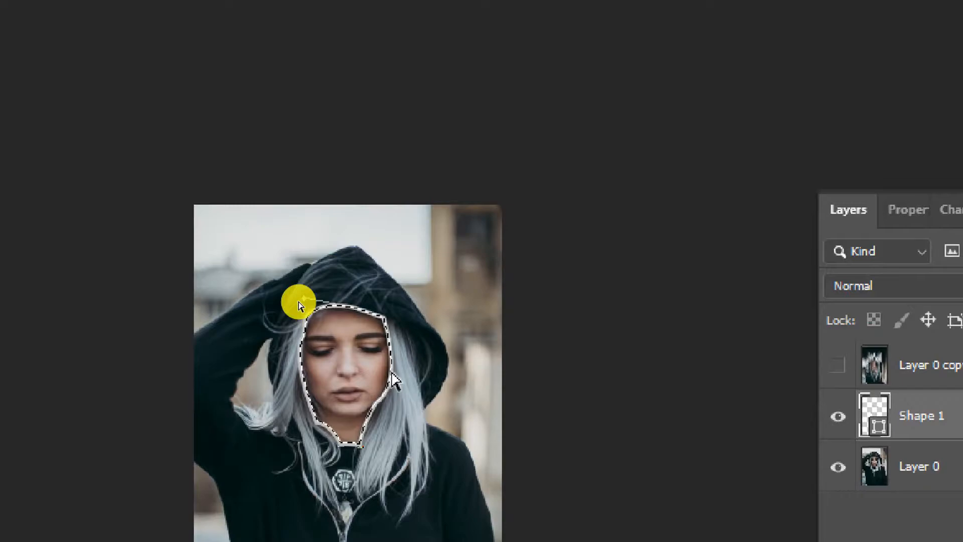
pyautogui.hotkey('ctrl', '-')
pyautogui.hotkey('ctrl', '-')
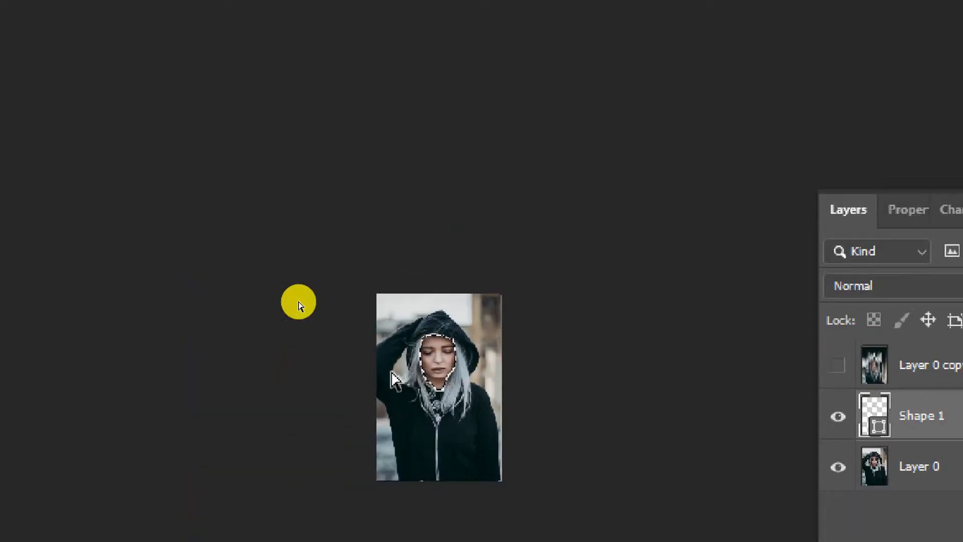
pyautogui.hotkey('ctrl', '0')
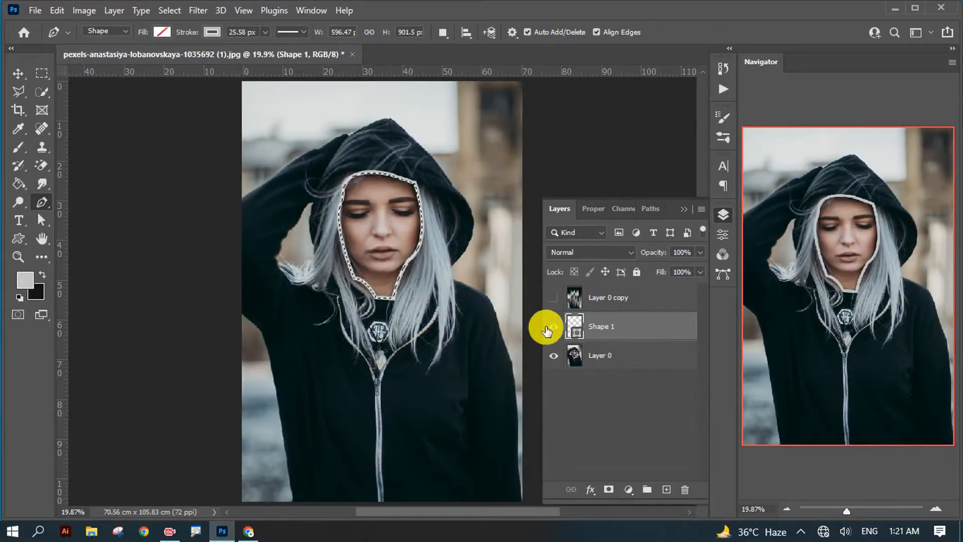
# Show Layer 0 copy and add a layer mask to it from the face selection.
pyautogui.click(582, 300)
pyautogui.click(554, 298)
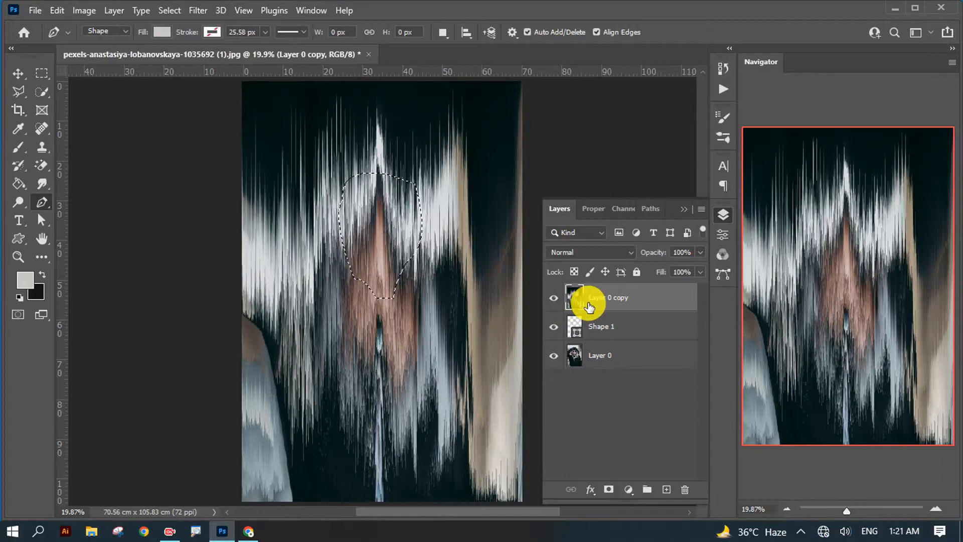
pyautogui.click(554, 297)
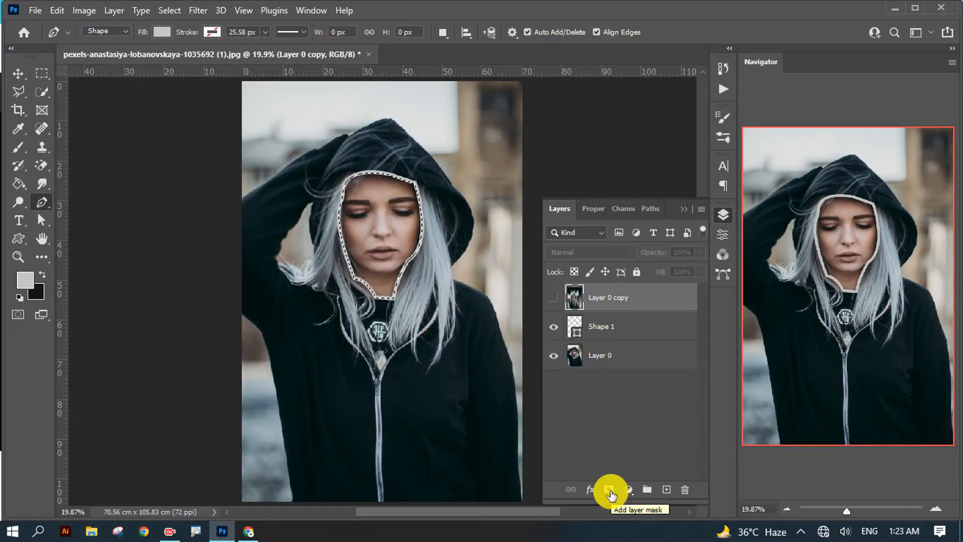
pyautogui.click(554, 298)
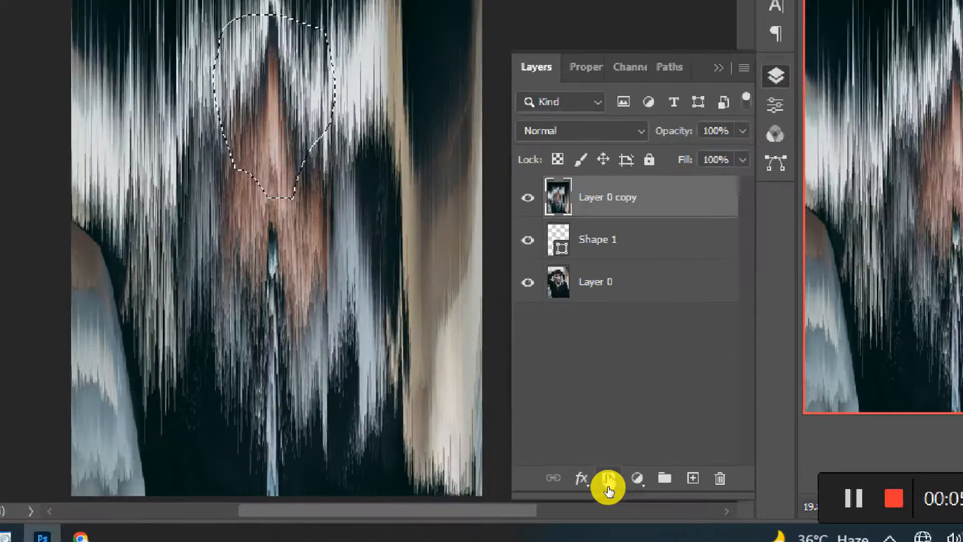
pyautogui.click(608, 489)
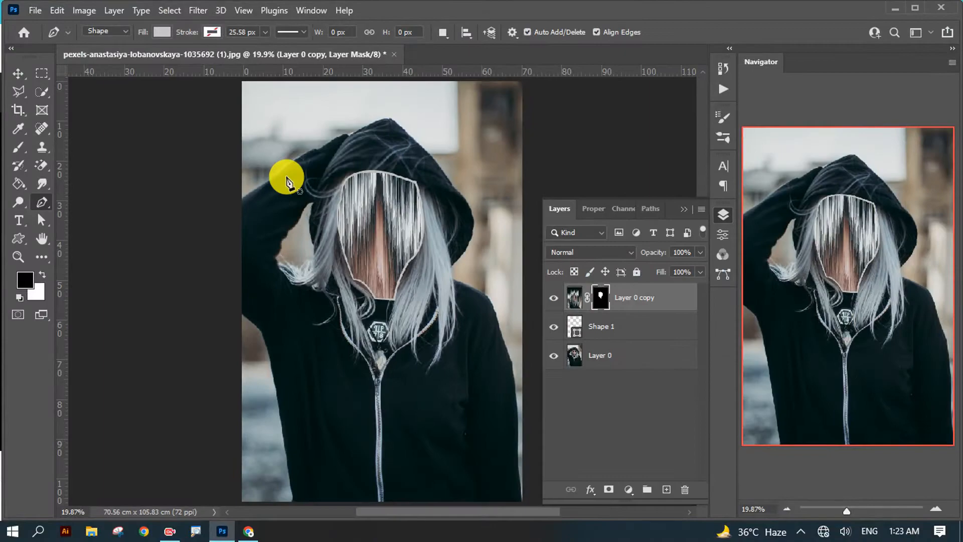
# Delete the Shape 1 layer and make the mask of Layer 0 copy active.
pyautogui.press('v')
pyautogui.hotkey('ctrl', '-')
pyautogui.moveTo(609, 324); pyautogui.dragTo(685, 489)
pyautogui.click(588, 301)
pyautogui.click(600, 299)
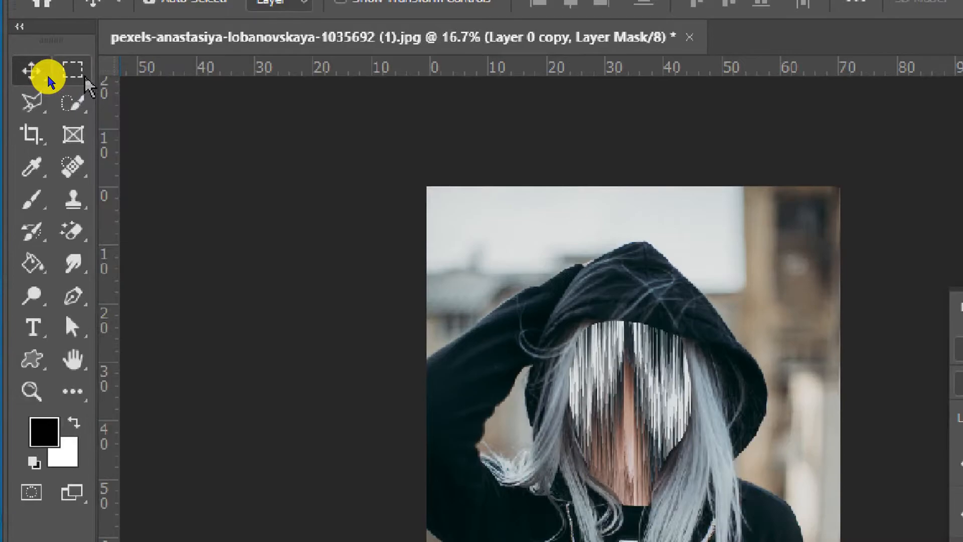
# Draw a rectangular marquee selection around the lower half of the streaked face.
pyautogui.click(42, 74)
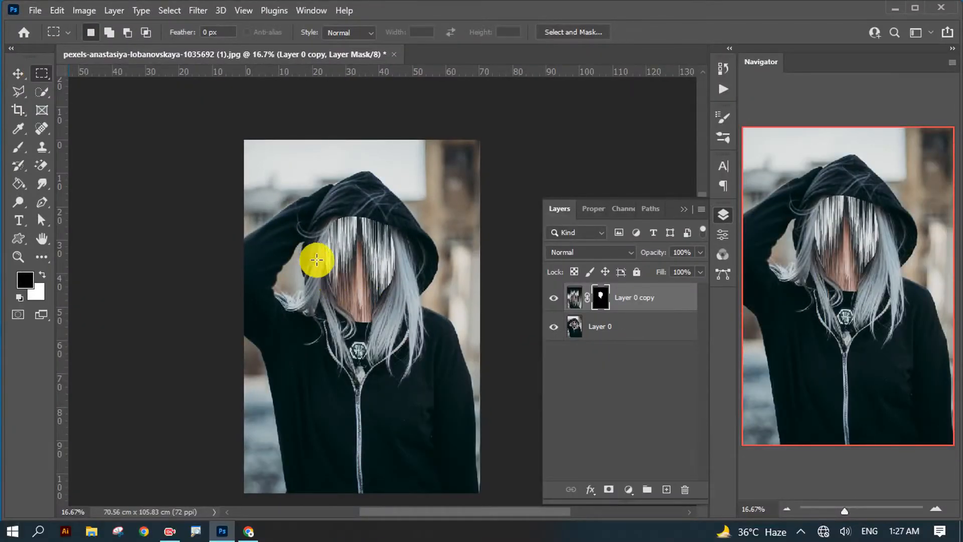
pyautogui.moveTo(319, 255); pyautogui.dragTo(392, 316)
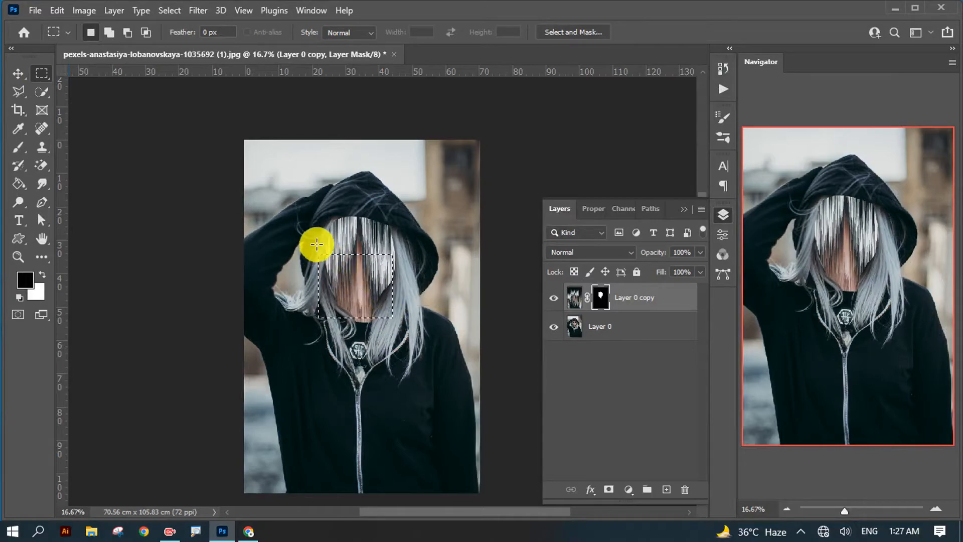
pyautogui.moveTo(316, 249); pyautogui.dragTo(391, 325)
# Free Transform the selected part of the Layer 0 copy mask, stretching it down past the image's lower edge to 618.76% height.
pyautogui.rightClick(370, 300)
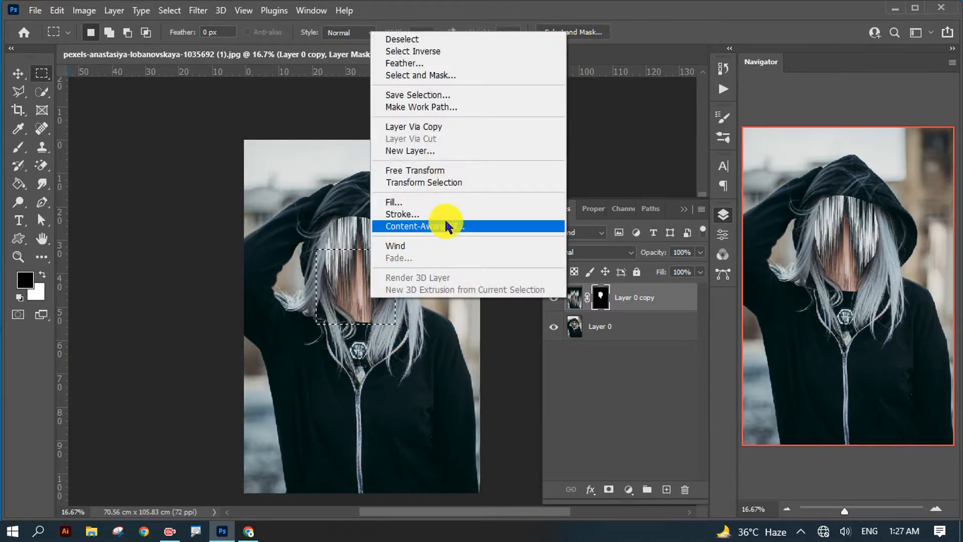
pyautogui.click(446, 170)
pyautogui.moveTo(359, 320); pyautogui.dragTo(375, 401)
pyautogui.moveTo(426, 187); pyautogui.dragTo(412, 410)
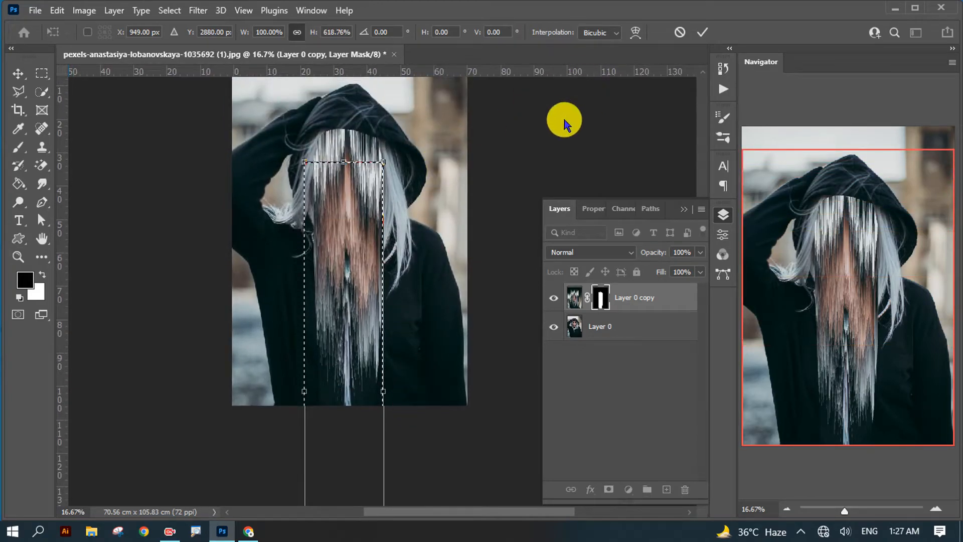
pyautogui.click(701, 33)
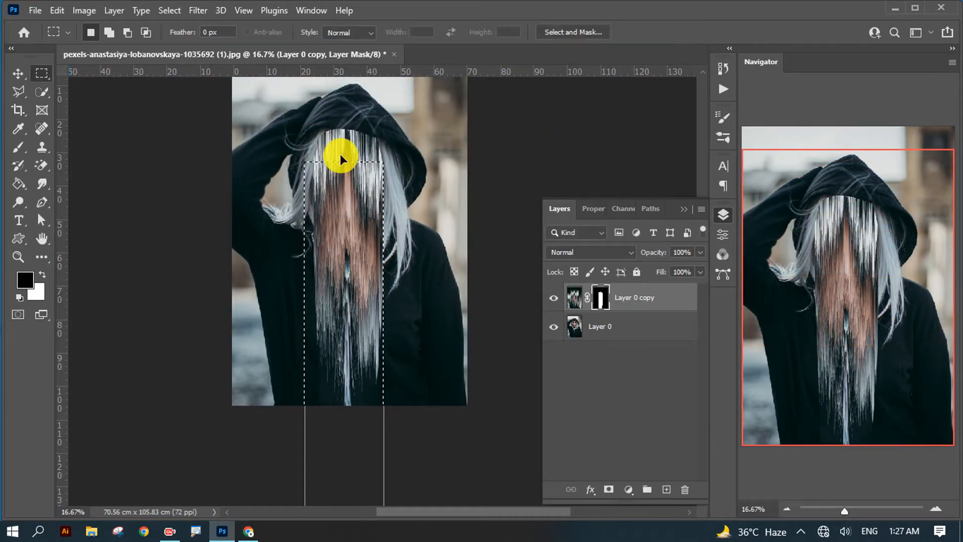
# Fill the selected area of the Layer 0 copy mask with the white background color, and deselect.
pyautogui.hotkey('ctrl', '+')
pyautogui.moveTo(340, 154); pyautogui.dragTo(333, 230)
pyautogui.click(601, 299)
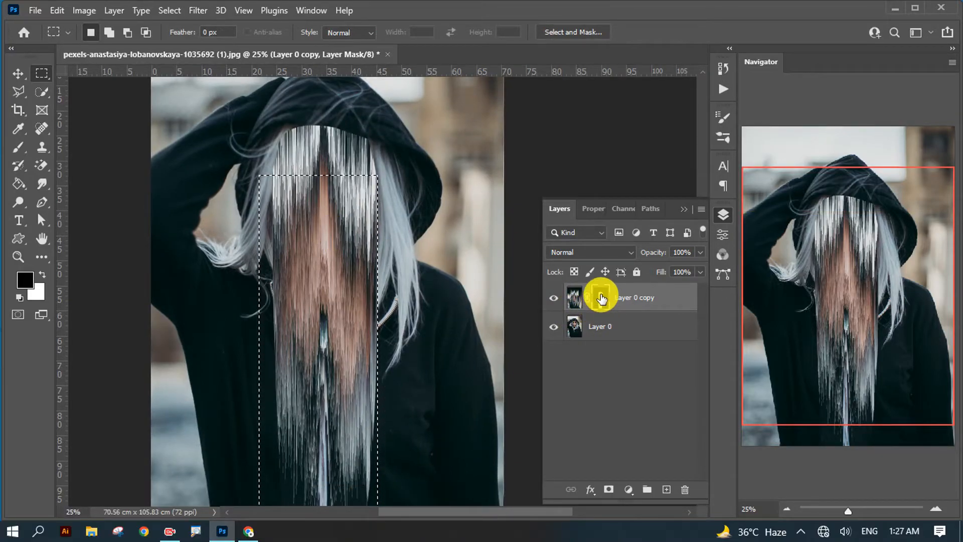
pyautogui.press('BackSpace')
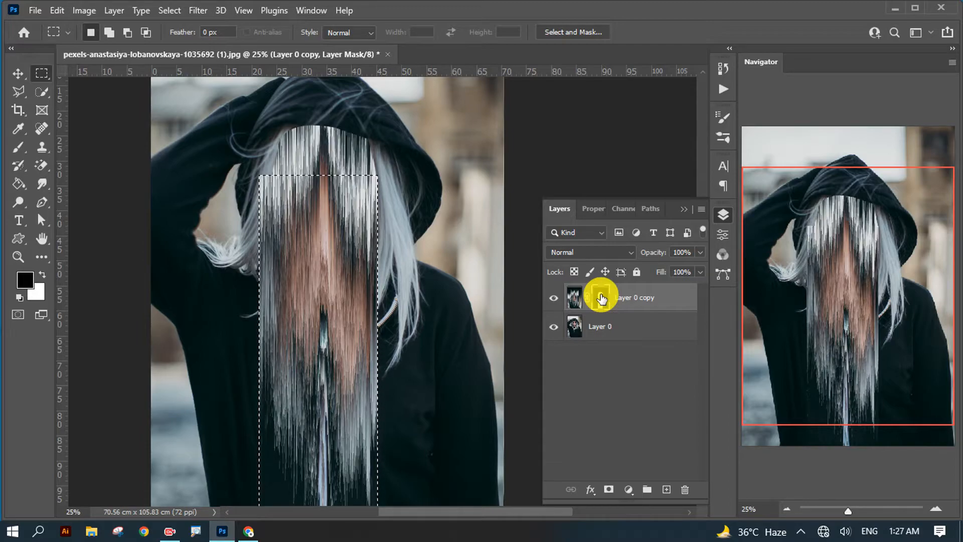
pyautogui.moveTo(348, 211); pyautogui.dragTo(366, 254)
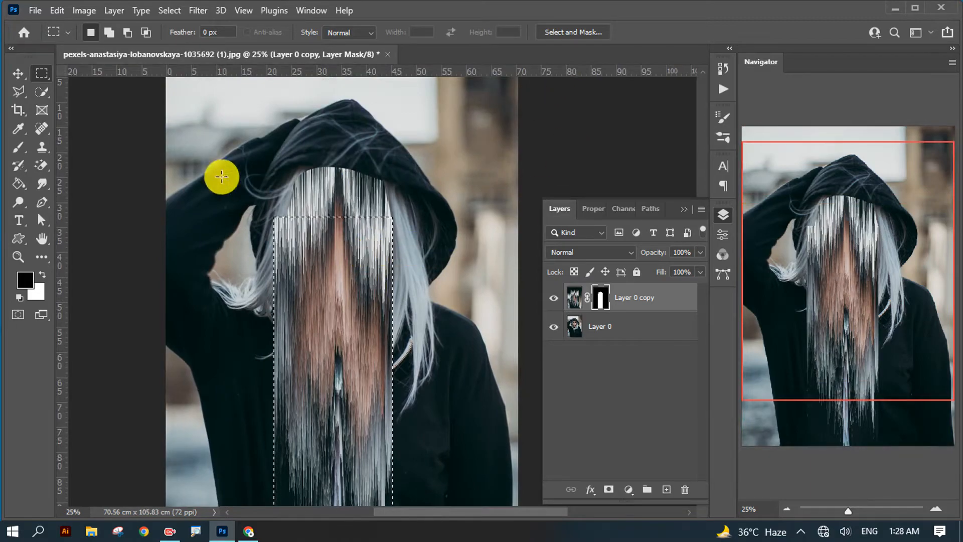
pyautogui.hotkey('ctrl', 'd')
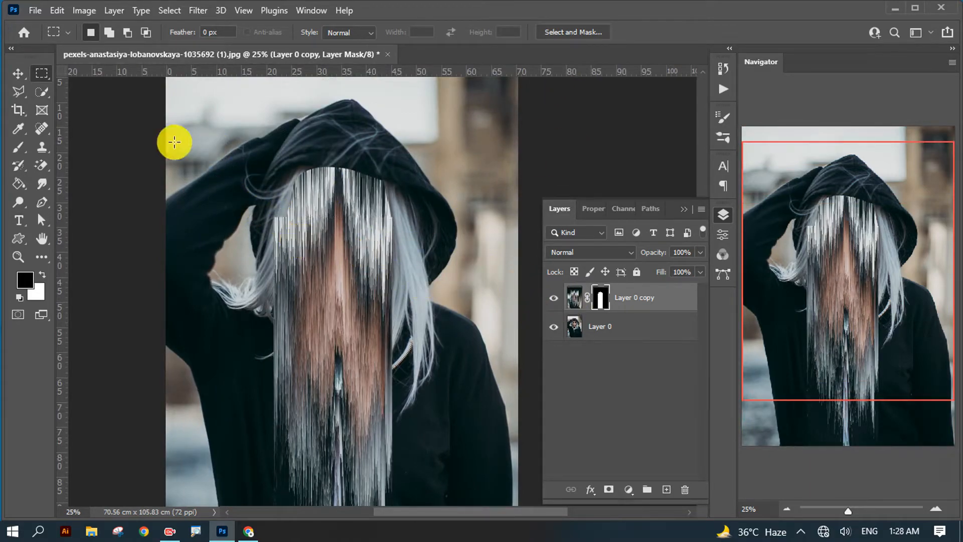
# Shrink the brush and paint black on the Layer 0 copy mask to blend the side edges of the streaks.
pyautogui.click(18, 146)
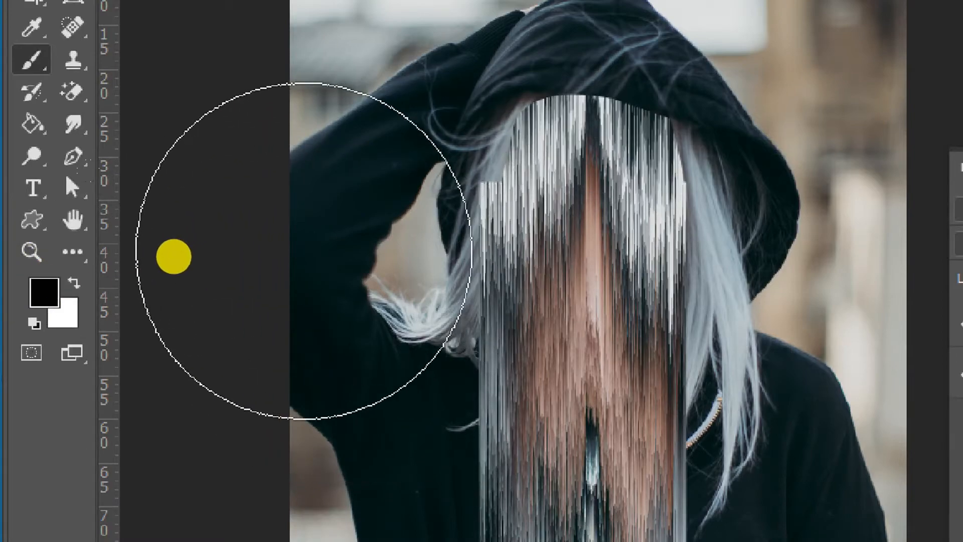
pyautogui.press('[')
pyautogui.press('[')
pyautogui.press('[')
pyautogui.press('[')
pyautogui.press('[')
pyautogui.press('[')
pyautogui.press('[')
pyautogui.press('[')
pyautogui.press('[')
pyautogui.press('[')
pyautogui.press('[')
pyautogui.press('[')
pyautogui.press('[')
pyautogui.press('[')
pyautogui.press('[')
pyautogui.press('[')
pyautogui.press('[')
pyautogui.press('[')
pyautogui.press('[')
pyautogui.press('[')
pyautogui.press(']')
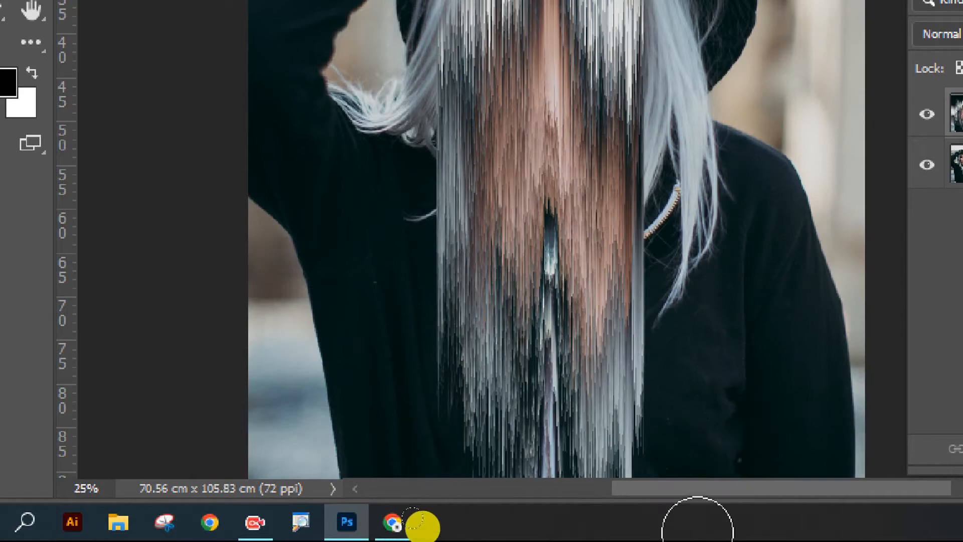
pyautogui.hotkey('ctrl', '[')
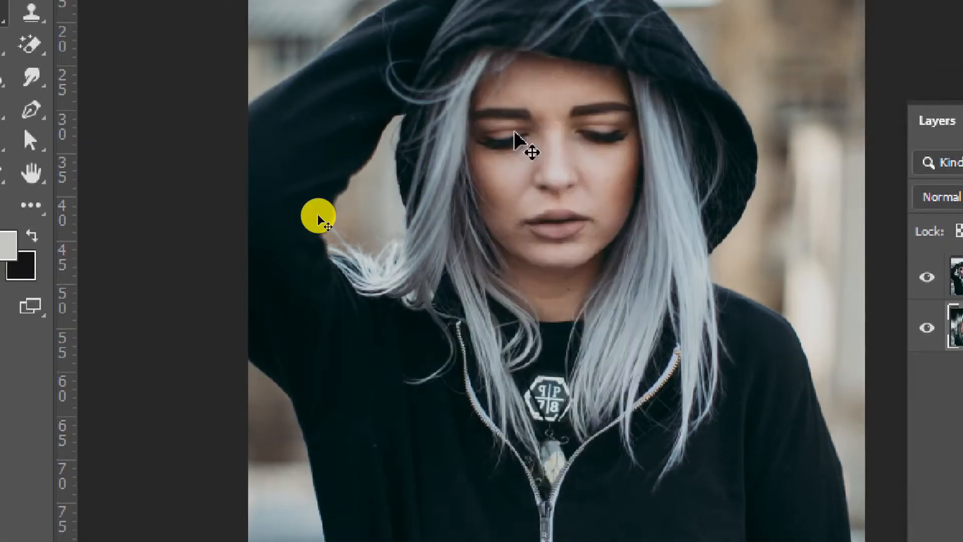
pyautogui.hotkey('ctrl', ']')
pyautogui.hotkey('ctrl', '-')
pyautogui.hotkey('ctrl', '-')
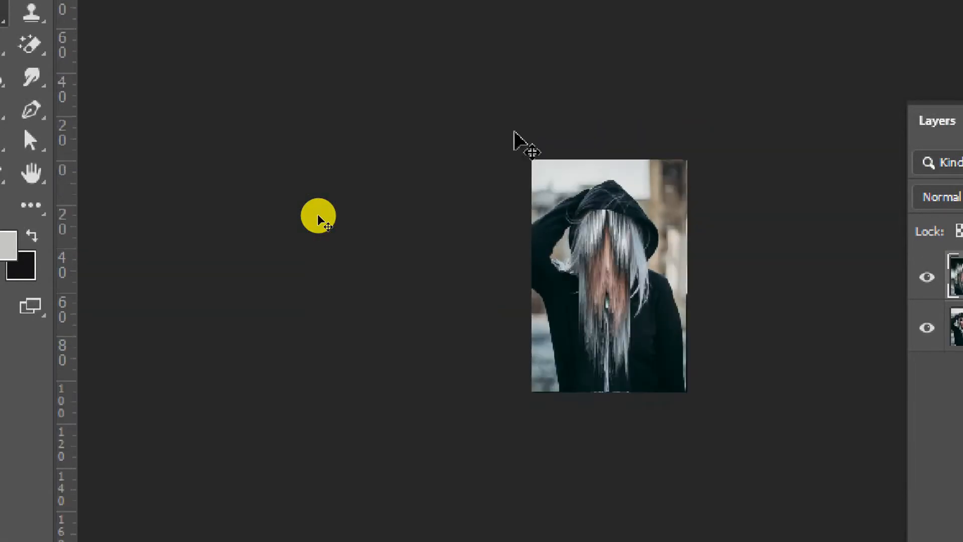
pyautogui.moveTo(522, 150); pyautogui.dragTo(280, 187)
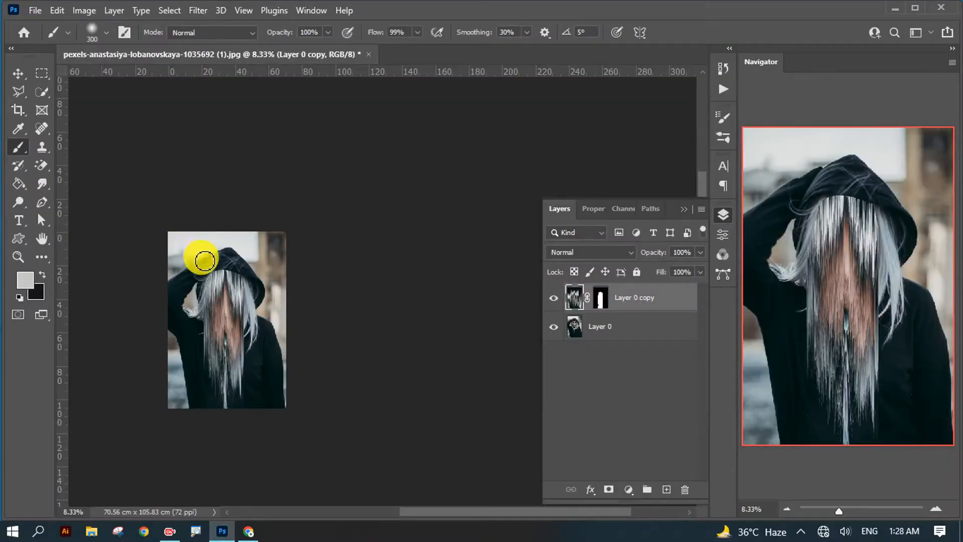
pyautogui.moveTo(204, 260)
pyautogui.mouseDown()
pyautogui.moveTo(338, 240)
pyautogui.moveTo(360, 253)
pyautogui.mouseUp()
pyautogui.hotkey('ctrl', '+')
pyautogui.hotkey('ctrl', '+')
pyautogui.hotkey('ctrl', '-')
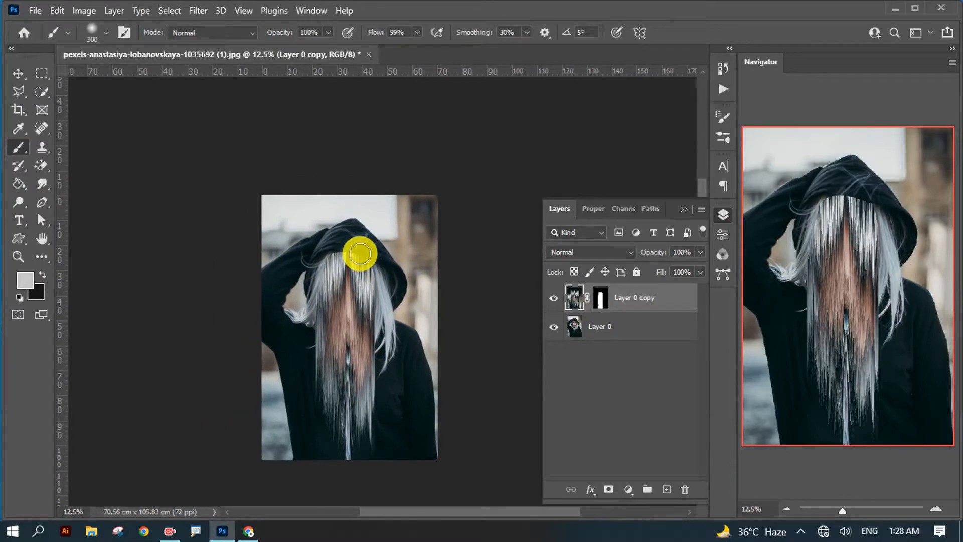
# Set the brush to 0% hardness and 2200 px, and shade the upper streaks on the Layer 0 copy image.
pyautogui.click(99, 37)
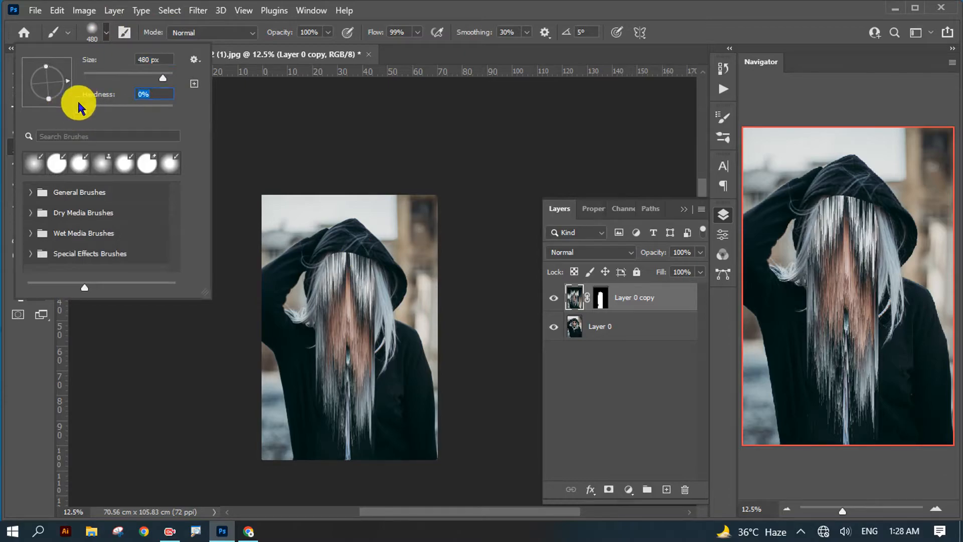
pyautogui.click(105, 32)
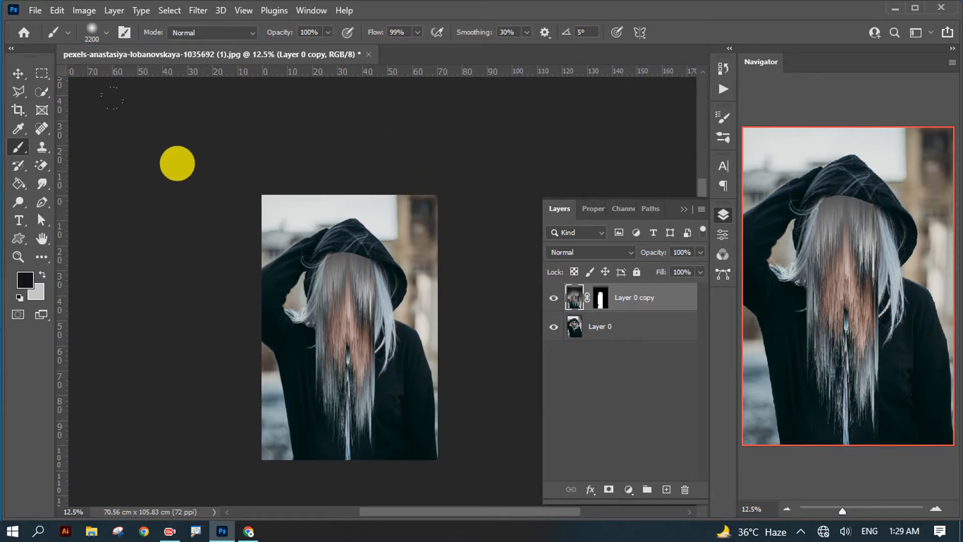
pyautogui.hotkey('ctrl', '-')
pyautogui.hotkey('ctrl', '+')
pyautogui.hotkey('ctrl', '+')
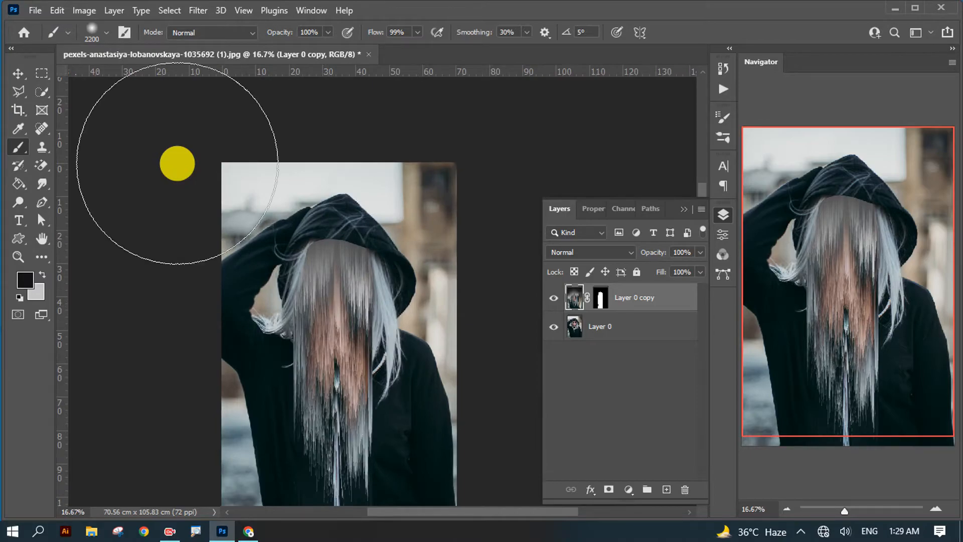
# Set the background color to white and return to the Brush tool.
pyautogui.click(35, 300)
pyautogui.click(571, 120)
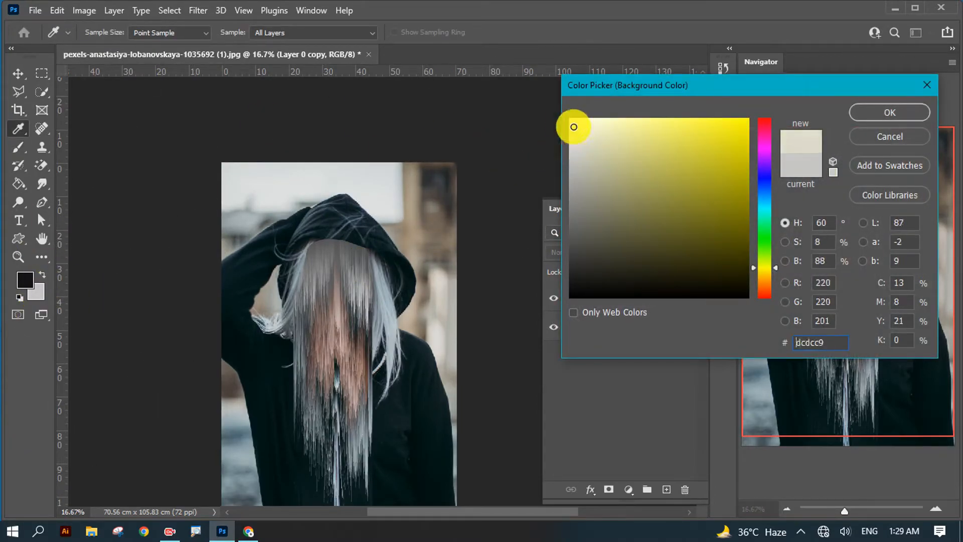
pyautogui.click(858, 113)
pyautogui.press('b')
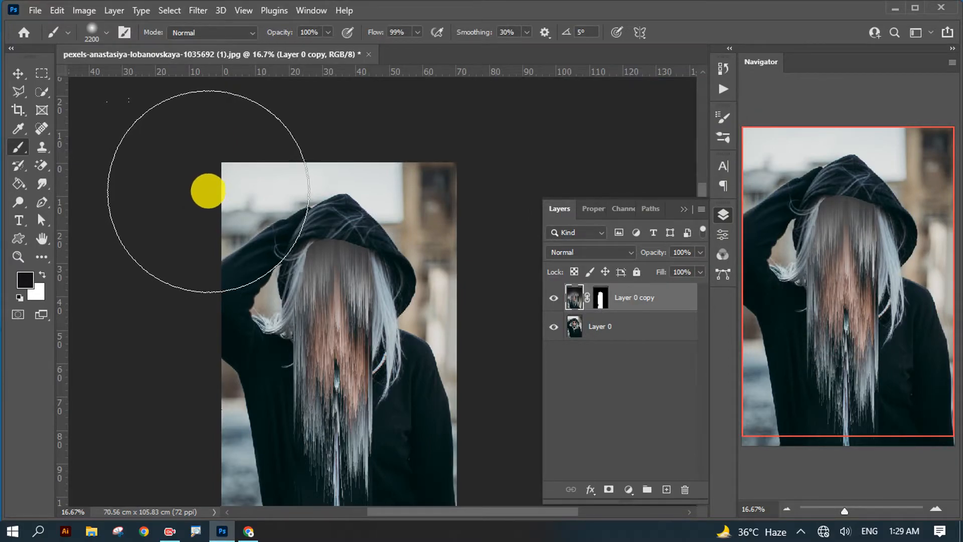
# Activate the Layer 0 copy mask and paint black over the upper face with the 2200 px brush to reveal the eyes faintly.
pyautogui.hotkey('ctrl', '-')
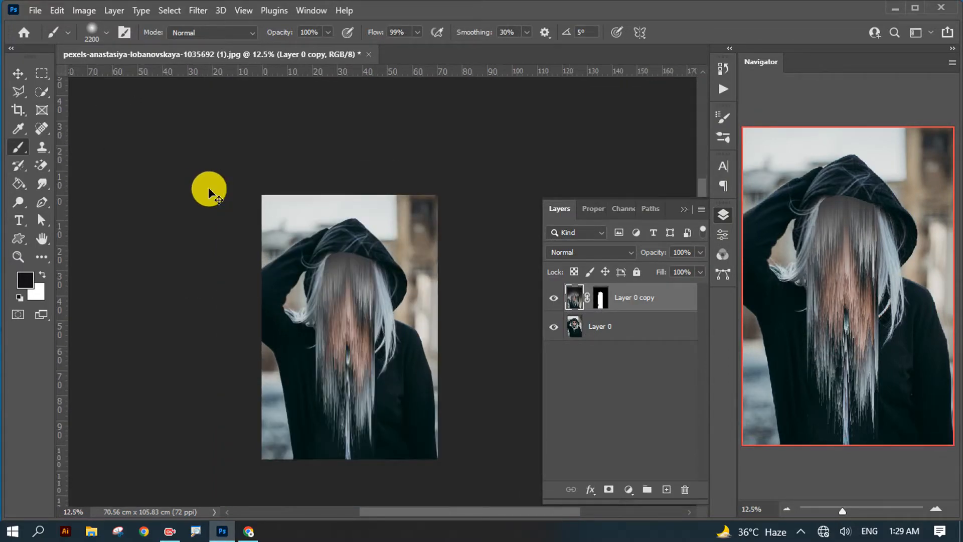
pyautogui.hotkey('ctrl', '+')
pyautogui.hotkey('ctrl', '+')
pyautogui.hotkey('ctrl', '+')
pyautogui.hotkey('ctrl', '+')
pyautogui.hotkey('ctrl', '-')
pyautogui.hotkey('ctrl', '-')
pyautogui.hotkey('ctrl', '-')
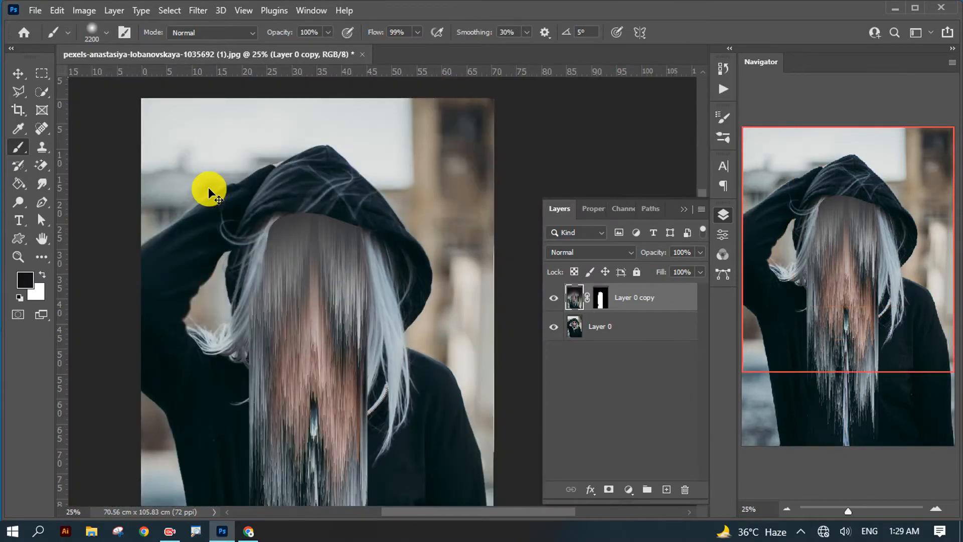
pyautogui.hotkey('ctrl', '+')
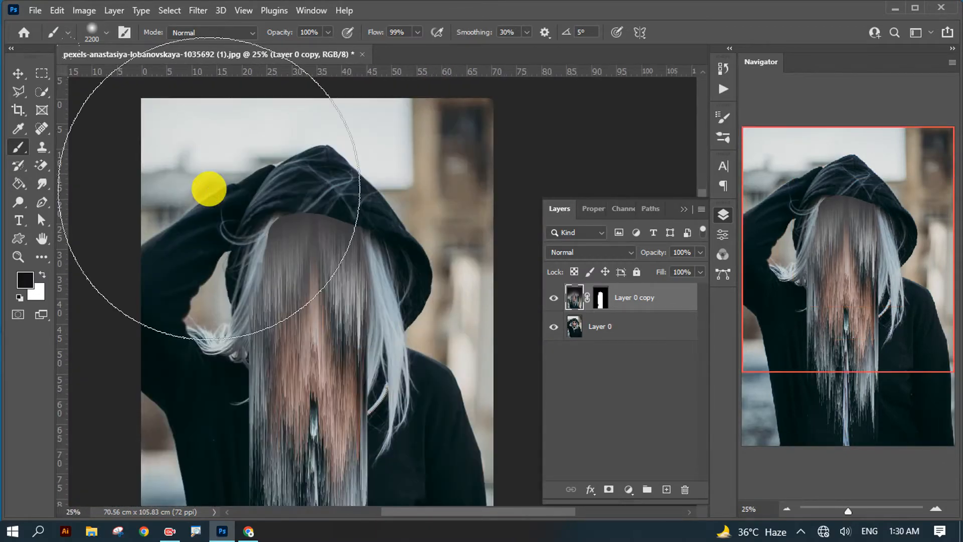
pyautogui.click(603, 306)
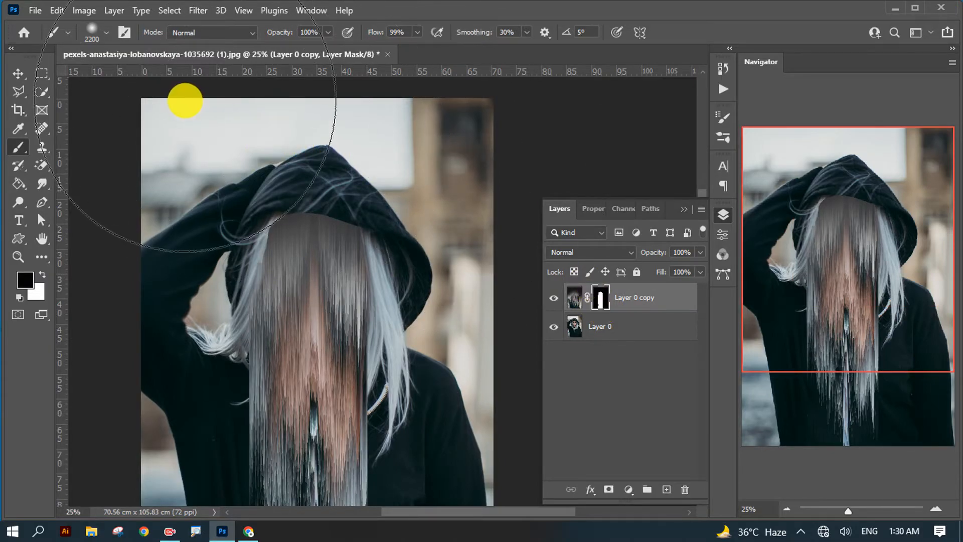
pyautogui.hotkey('ctrl', '-')
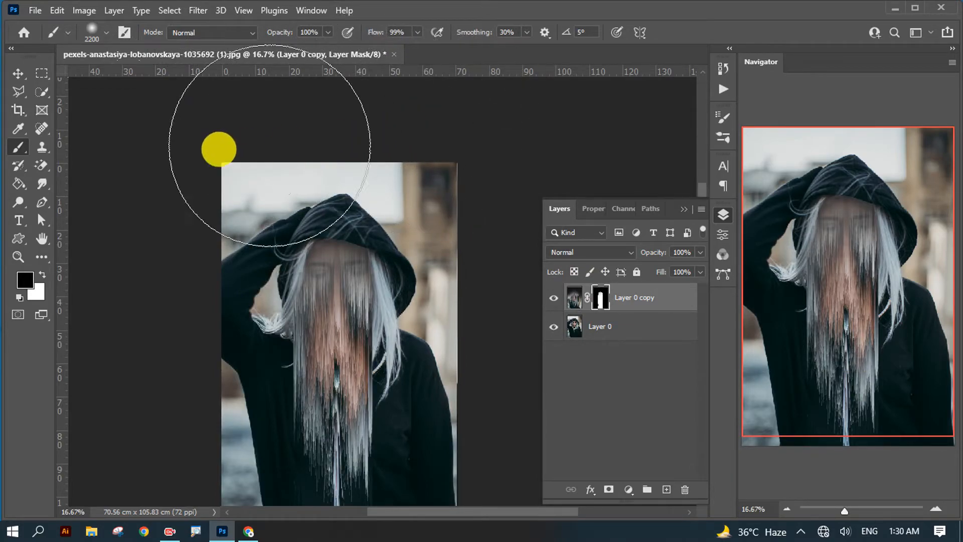
# Examine the blend between the eyes, forehead and streaks up close and in the overall image.
pyautogui.hotkey('ctrl', '+')
pyautogui.hotkey('ctrl', '+')
pyautogui.hotkey('ctrl', '+')
pyautogui.hotkey('ctrl', '+')
pyautogui.hotkey('ctrl', '+')
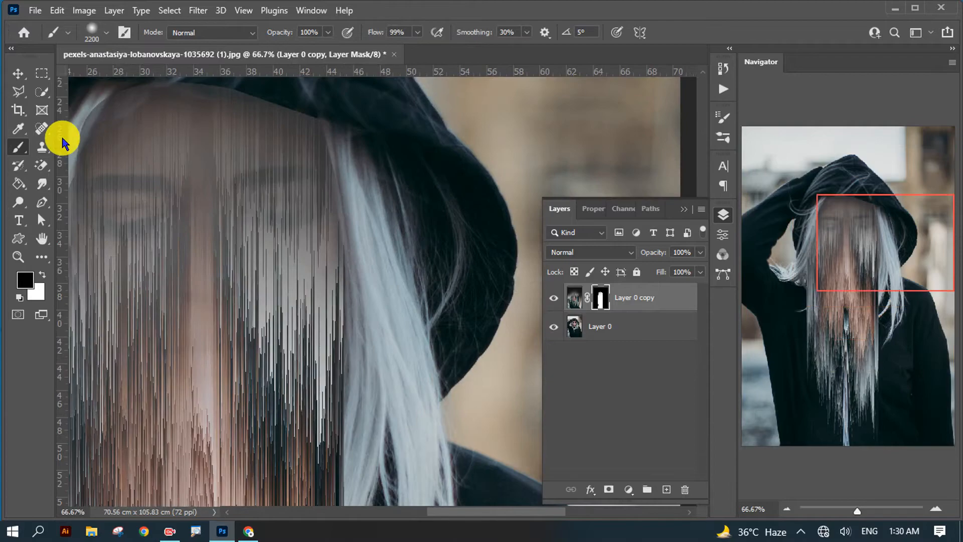
pyautogui.hotkey('ctrl', '-')
pyautogui.hotkey('ctrl', '-')
pyautogui.hotkey('ctrl', '-')
pyautogui.hotkey('ctrl', '-')
pyautogui.hotkey('ctrl', '-')
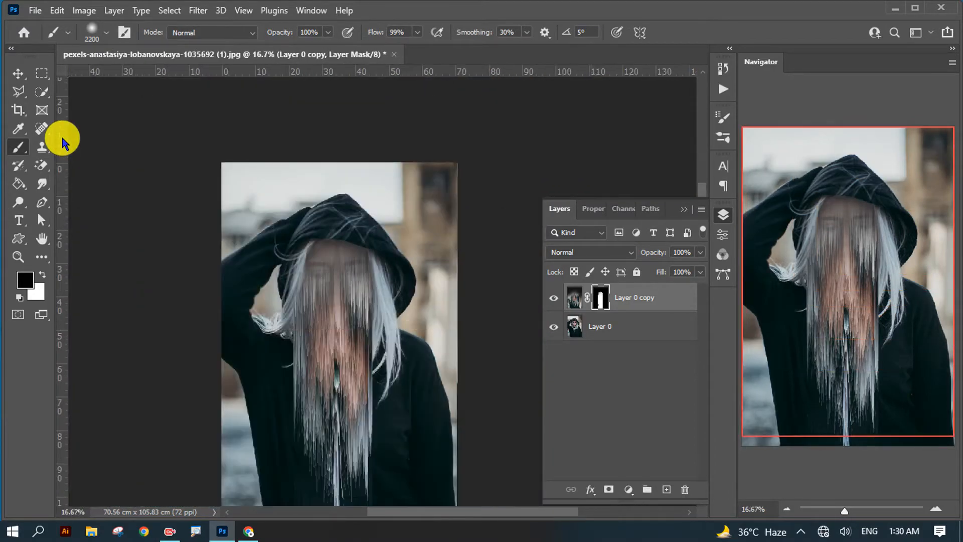
# Add a Color Balance adjustment layer above Layer 0 copy with midtones at +22 Cyan-Red, -1 Magenta-Green and +13 Yellow-Blue.
pyautogui.press('v')
pyautogui.hotkey('ctrl', '2')
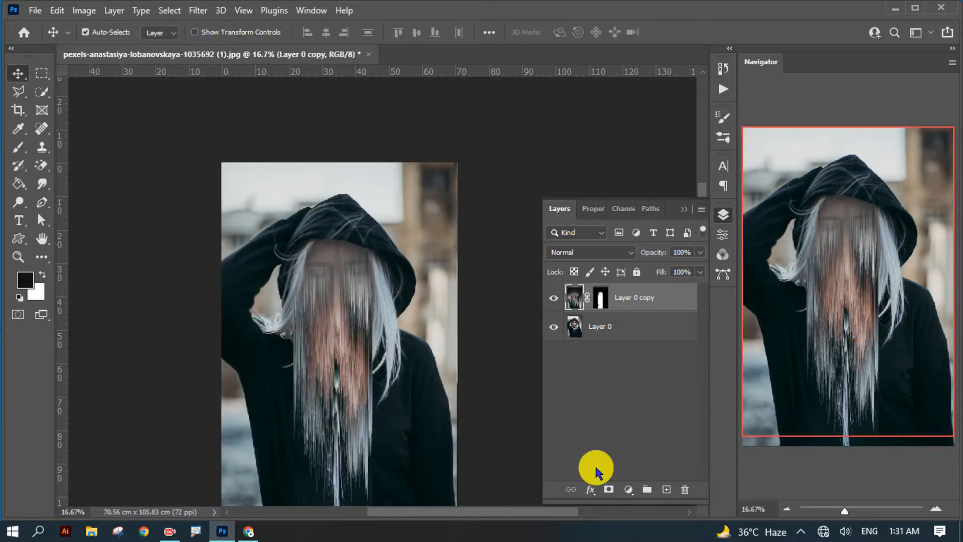
pyautogui.click(628, 489)
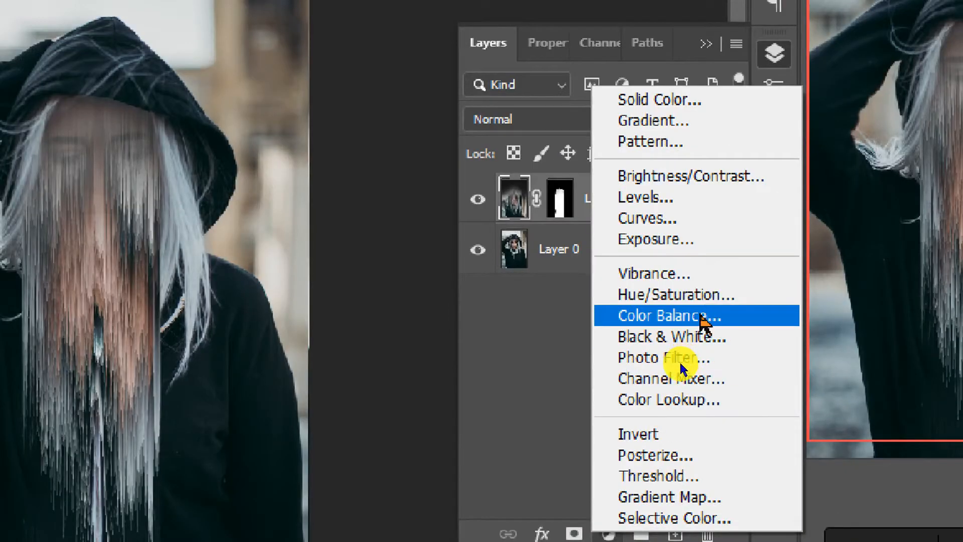
pyautogui.click(677, 364)
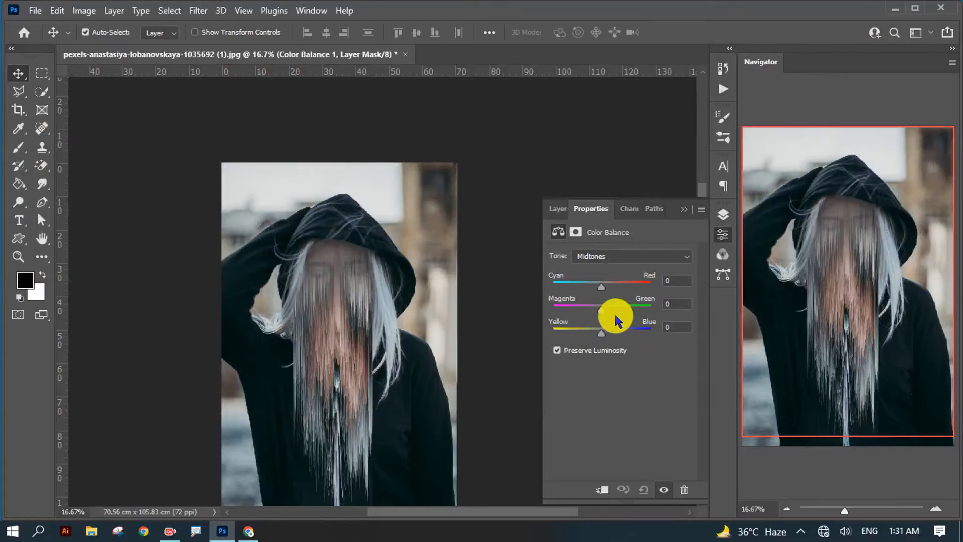
pyautogui.moveTo(606, 301); pyautogui.dragTo(609, 329)
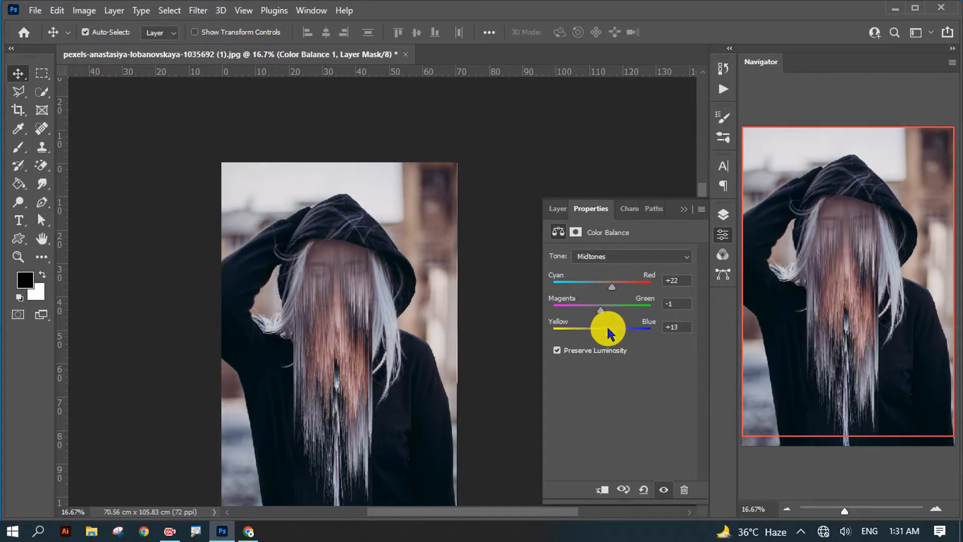
pyautogui.click(552, 210)
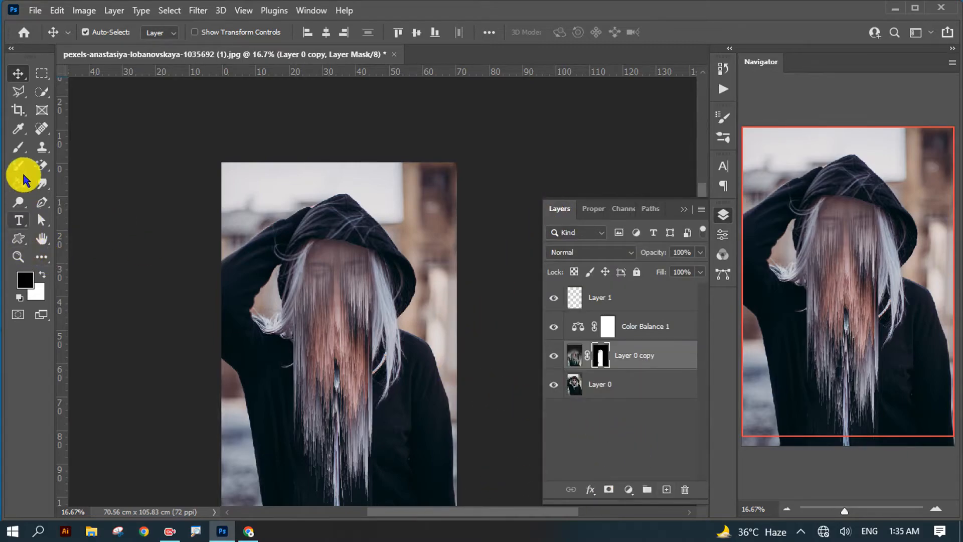
# Touch up the Layer 0 copy mask around the upper face with a 400 px black brush at 55% flow.
pyautogui.click(19, 146)
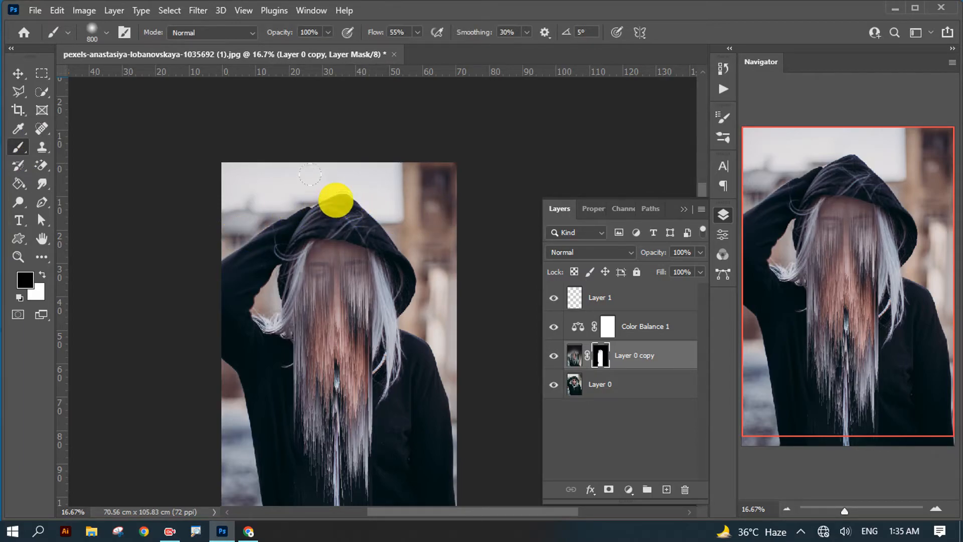
pyautogui.press('[')
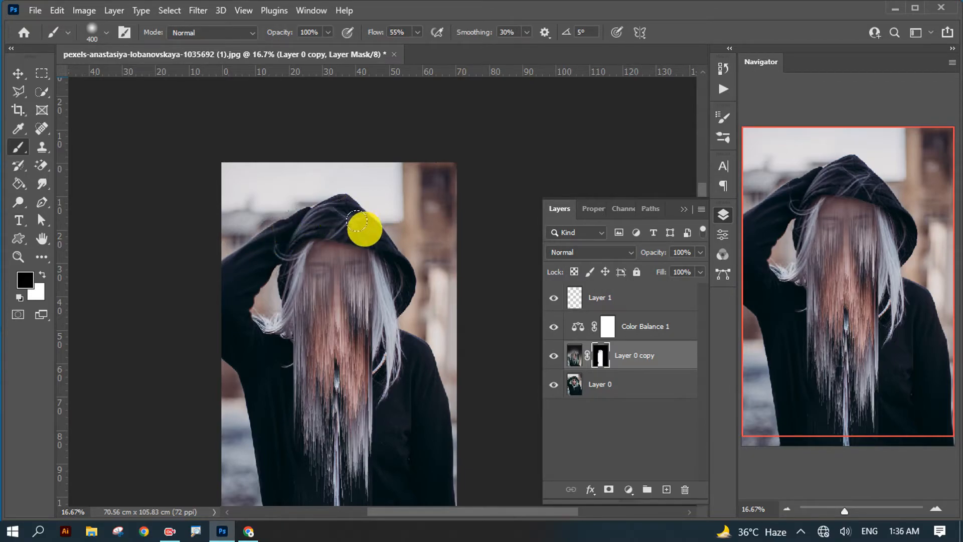
pyautogui.click(16, 74)
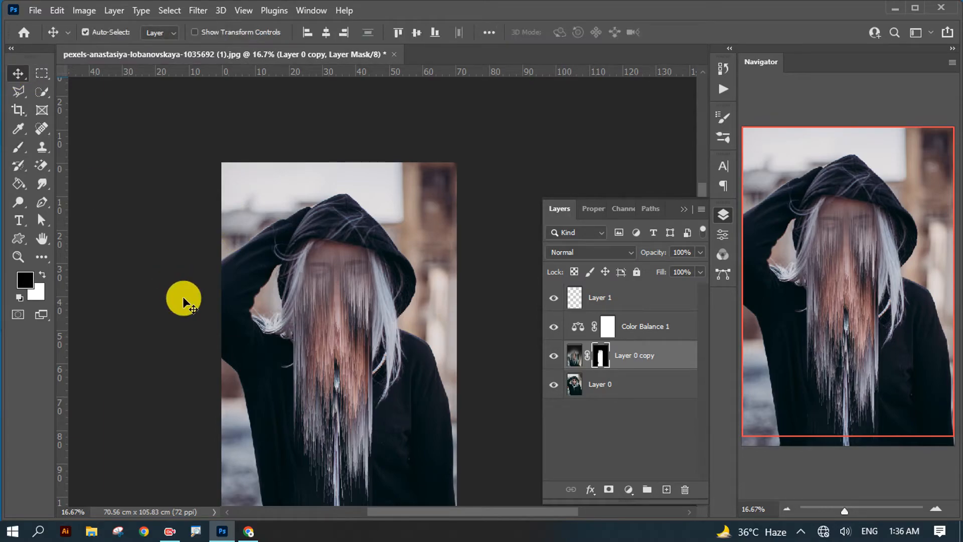
# Delete the empty Layer 1 and add a Gradient Fill layer above Color Balance 1 using the dark slate-blue gradient preset.
pyautogui.click(601, 306)
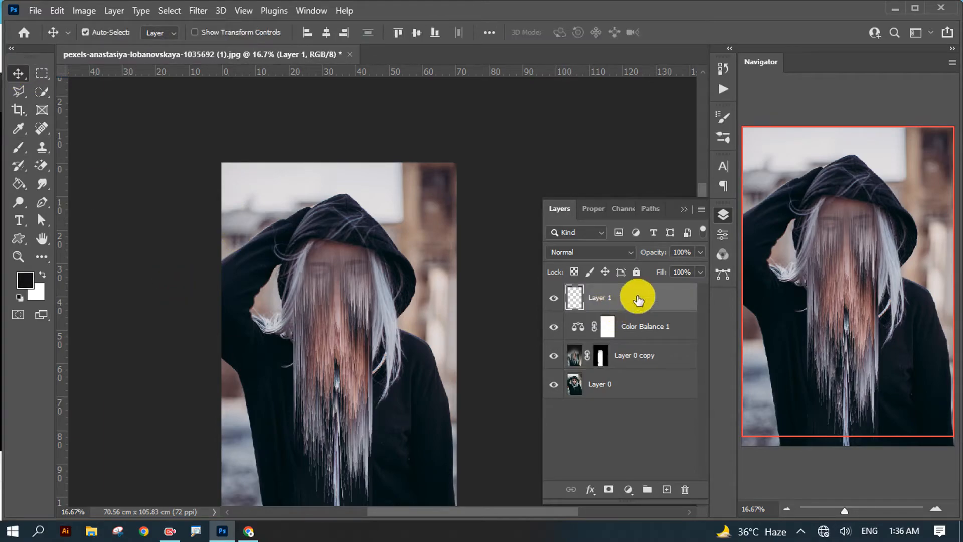
pyautogui.moveTo(638, 299); pyautogui.dragTo(685, 489)
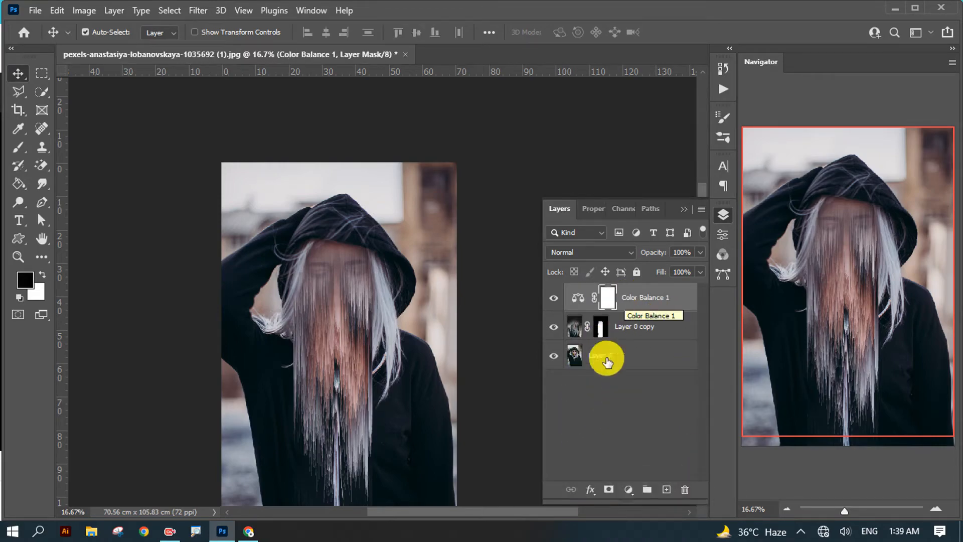
pyautogui.click(628, 489)
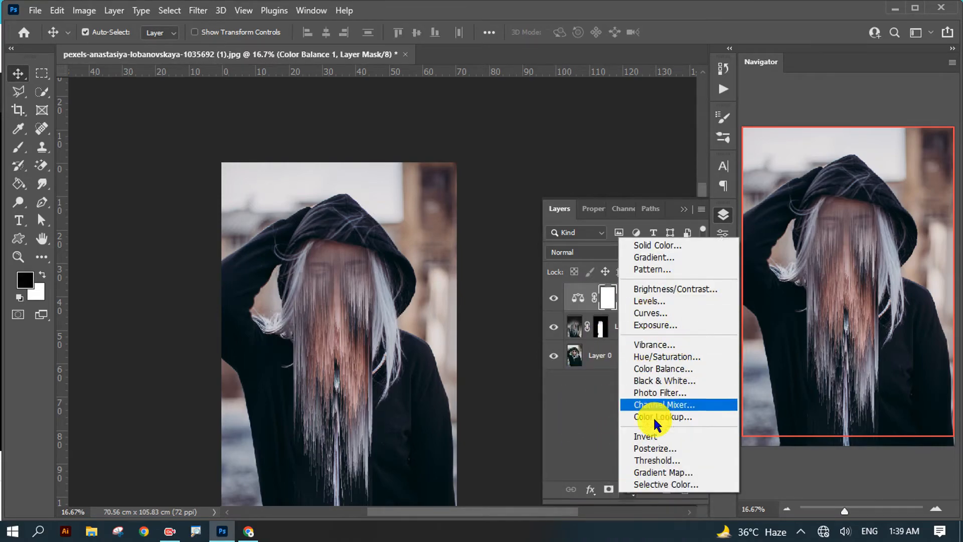
pyautogui.click(657, 255)
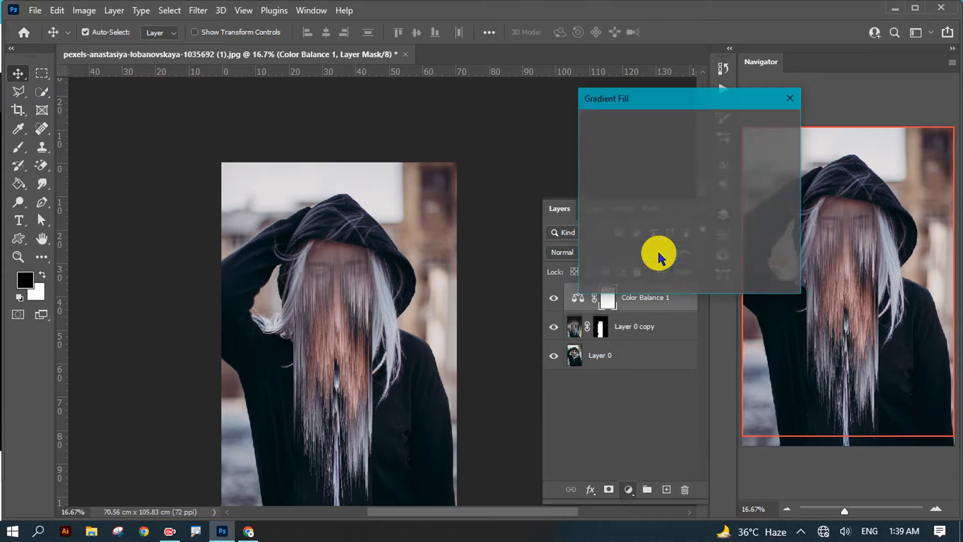
pyautogui.click(657, 125)
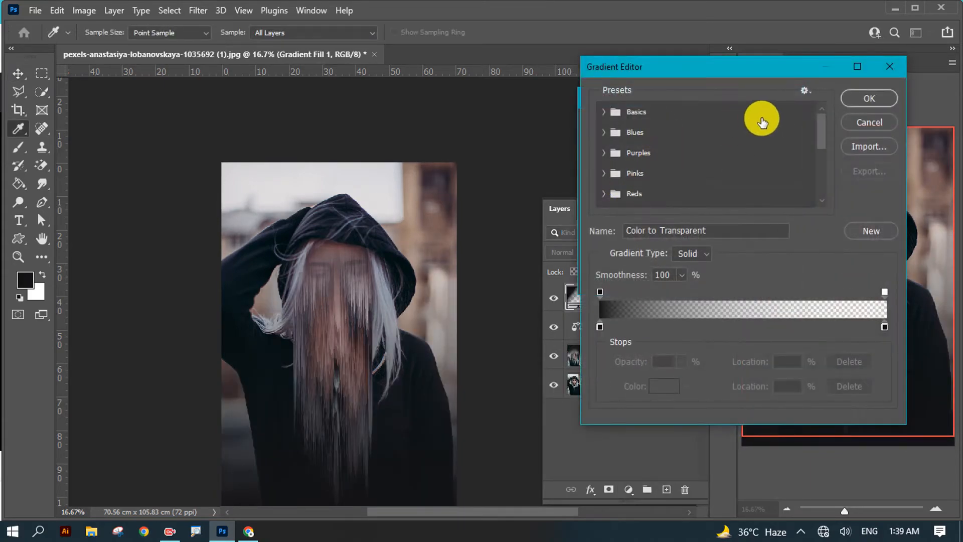
pyautogui.moveTo(821, 133); pyautogui.dragTo(830, 166)
pyautogui.click(601, 178)
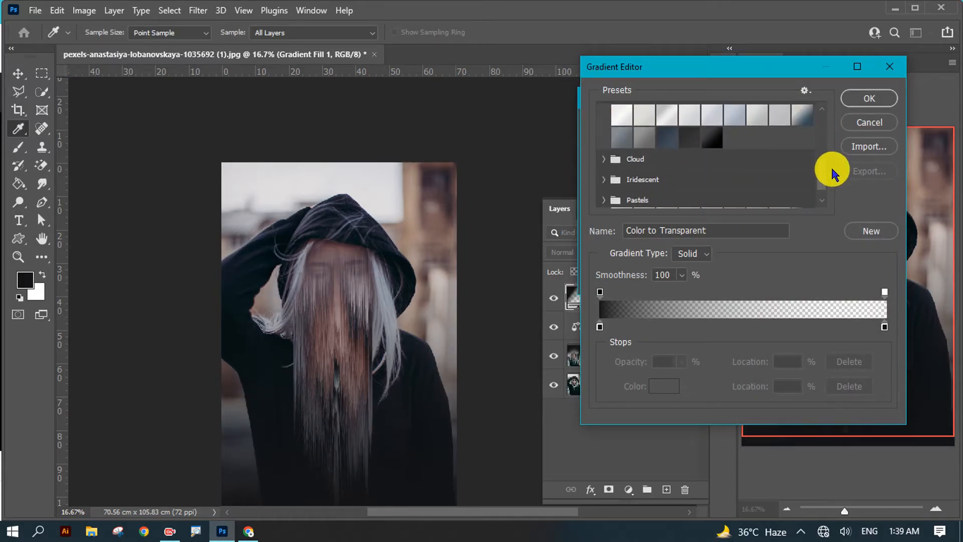
pyautogui.click(668, 140)
pyautogui.click(862, 93)
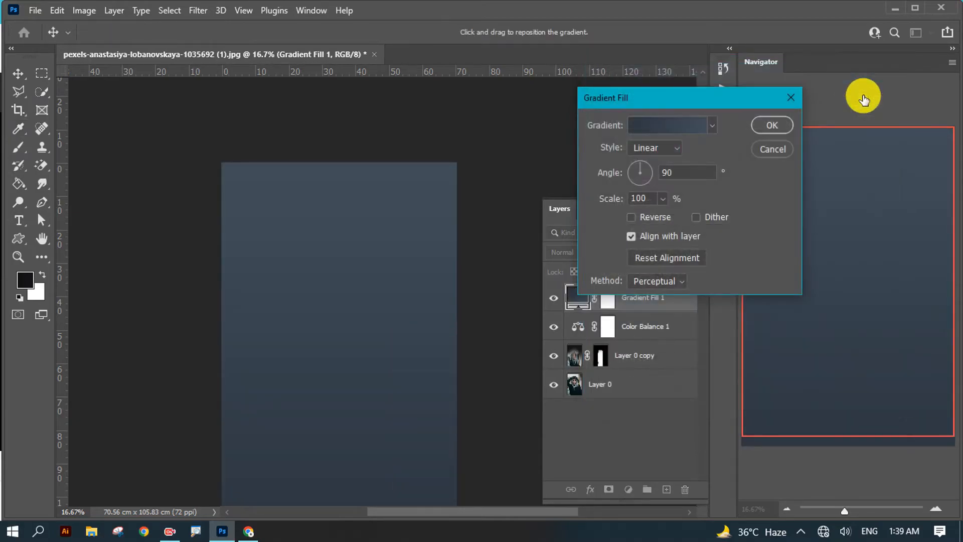
pyautogui.click(772, 123)
# Set the Gradient Fill layer's blend mode to Soft Light and compare the image with the layer hidden and shown.
pyautogui.click(576, 252)
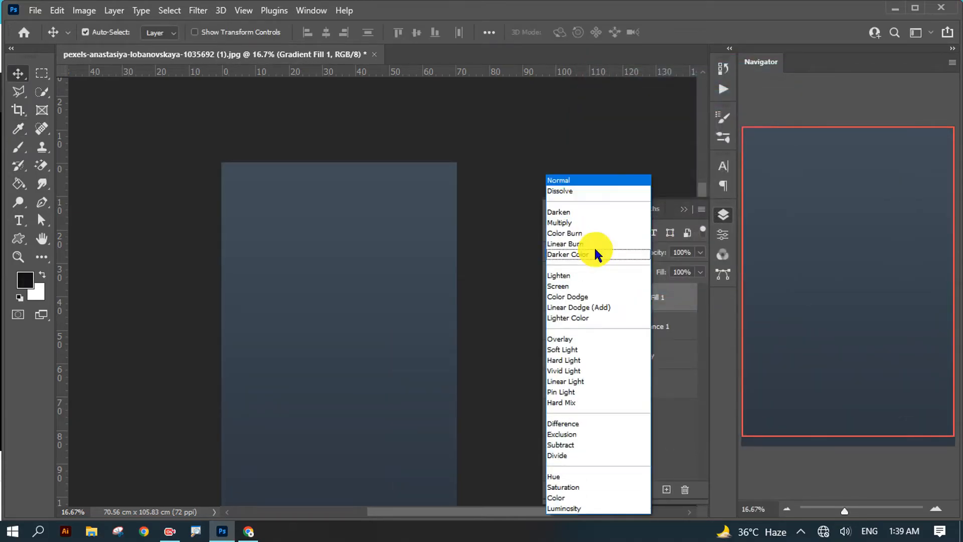
pyautogui.click(553, 350)
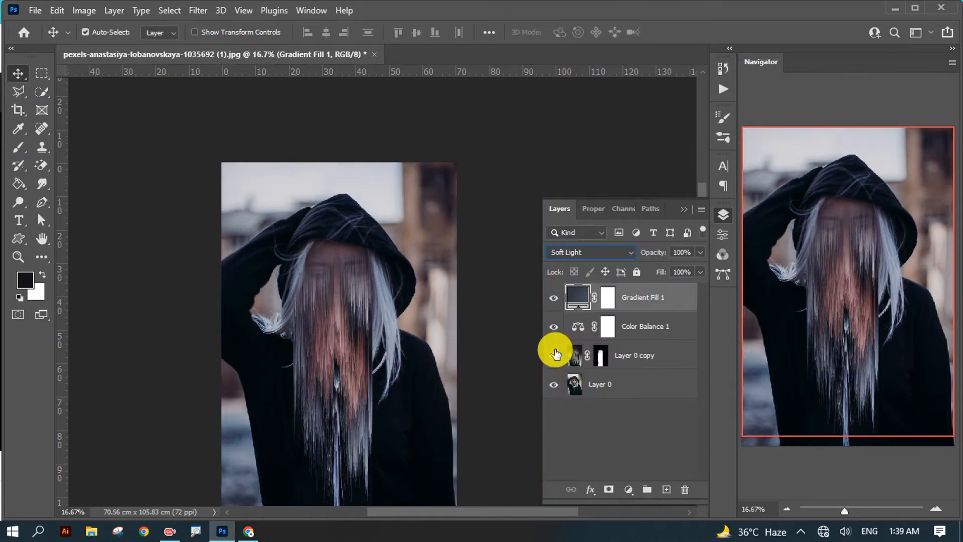
pyautogui.click(553, 300)
pyautogui.click(554, 300)
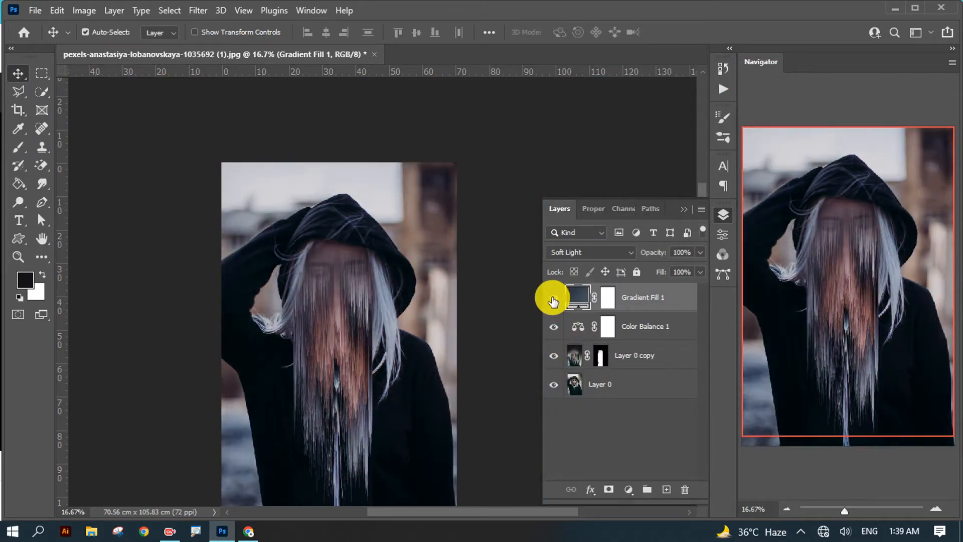
# Add the text HELP at 36 pt over the lower part of the stretched face streaks.
pyautogui.hotkey('ctrl', '-')
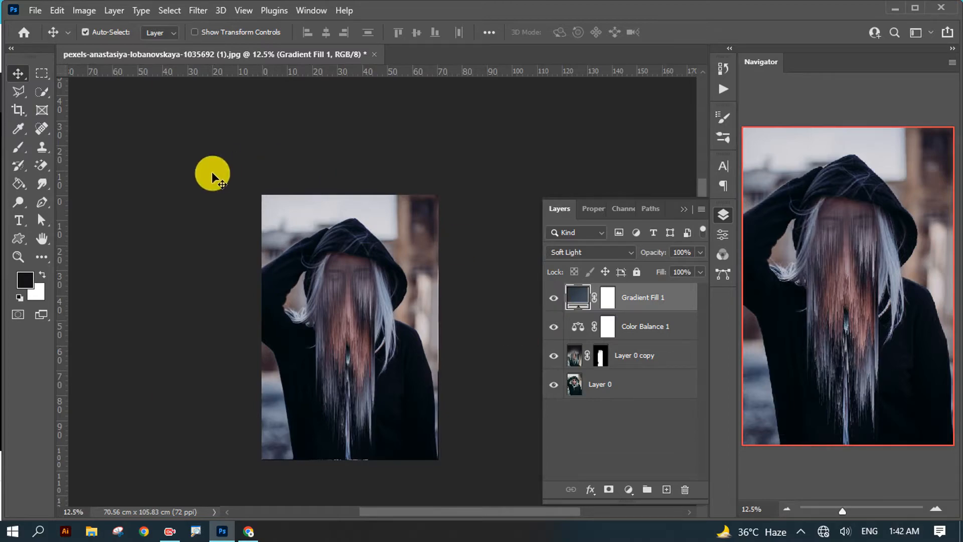
pyautogui.press('ctrl')
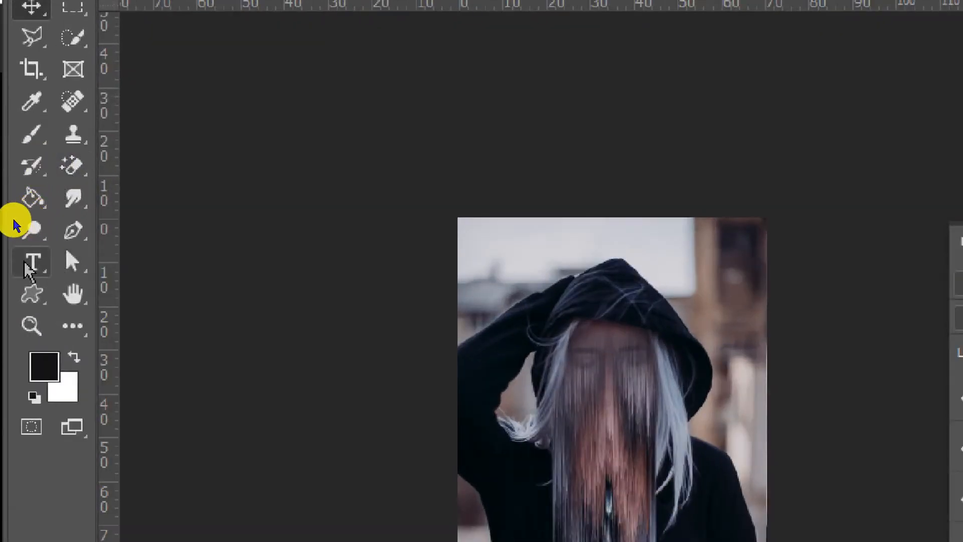
pyautogui.click(13, 218)
pyautogui.click(340, 372)
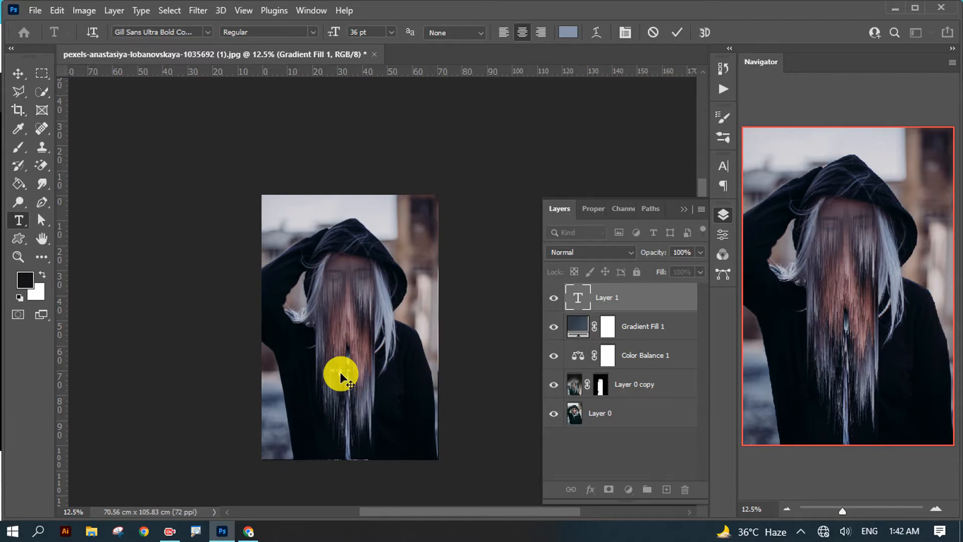
pyautogui.hotkey('ctrl', '+')
pyautogui.hotkey('ctrl', '+')
pyautogui.hotkey('ctrl', '+')
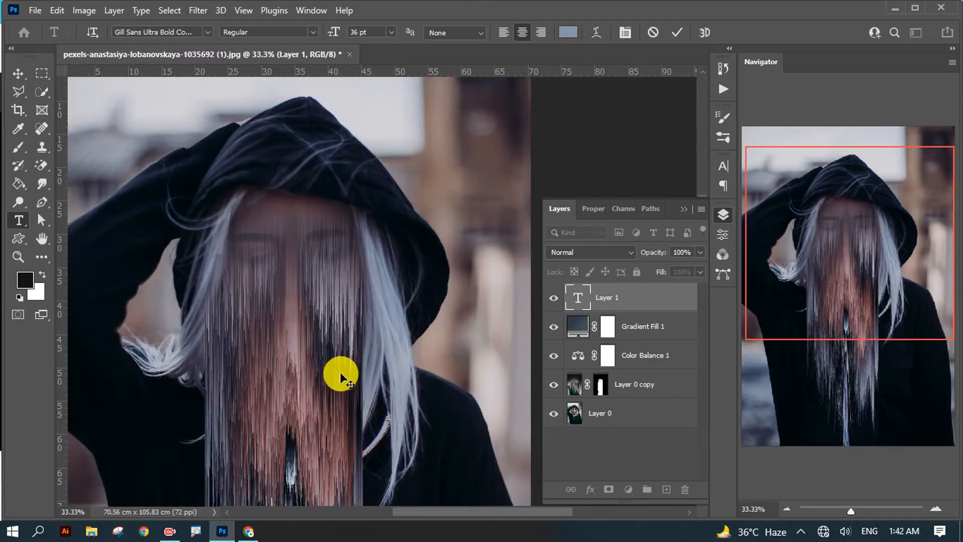
pyautogui.click(353, 373)
pyautogui.click(354, 378)
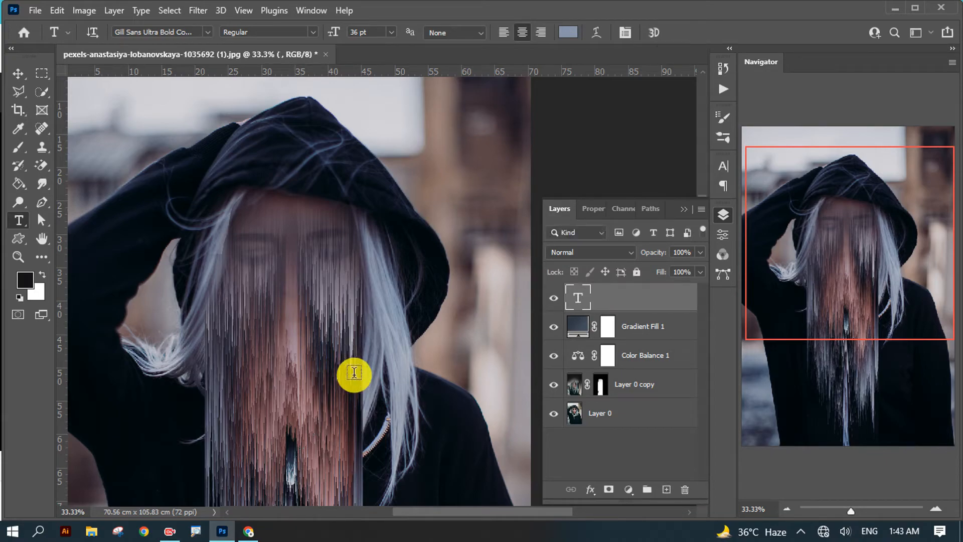
pyautogui.click(268, 404)
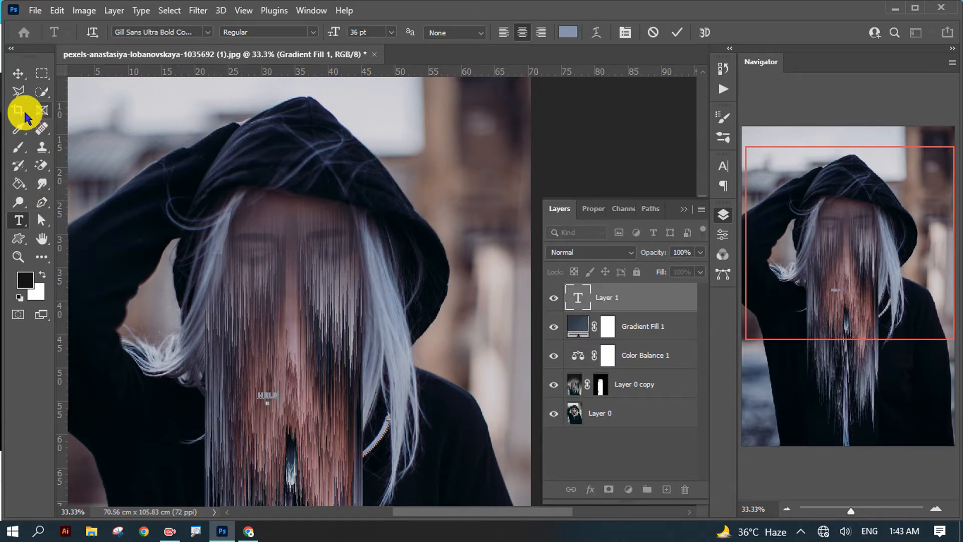
# Enlarge the HELP text to about 1049% and position it across the streaks below the face.
pyautogui.click(18, 74)
pyautogui.hotkey('ctrl', 't')
pyautogui.moveTo(279, 389); pyautogui.dragTo(317, 425)
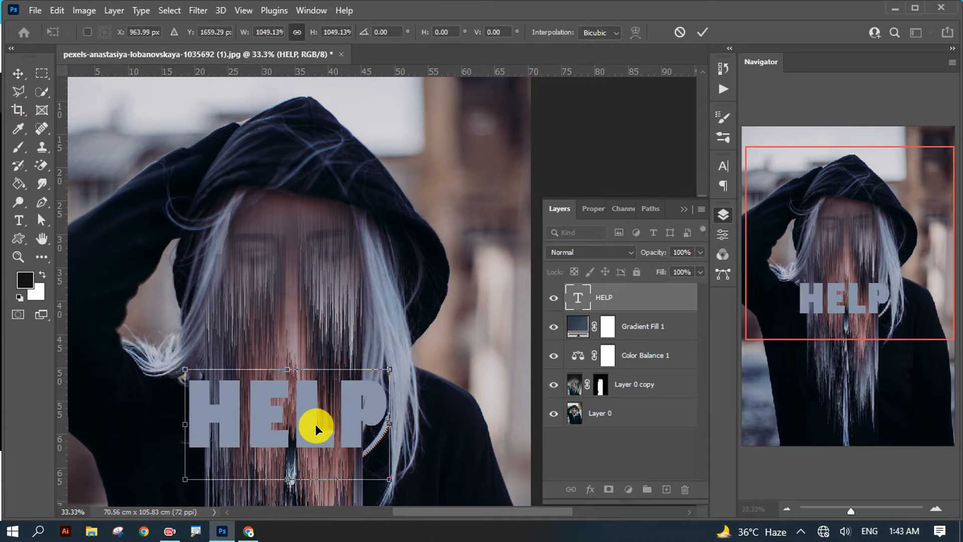
pyautogui.hotkey('ctrl', '-')
pyautogui.press('Return')
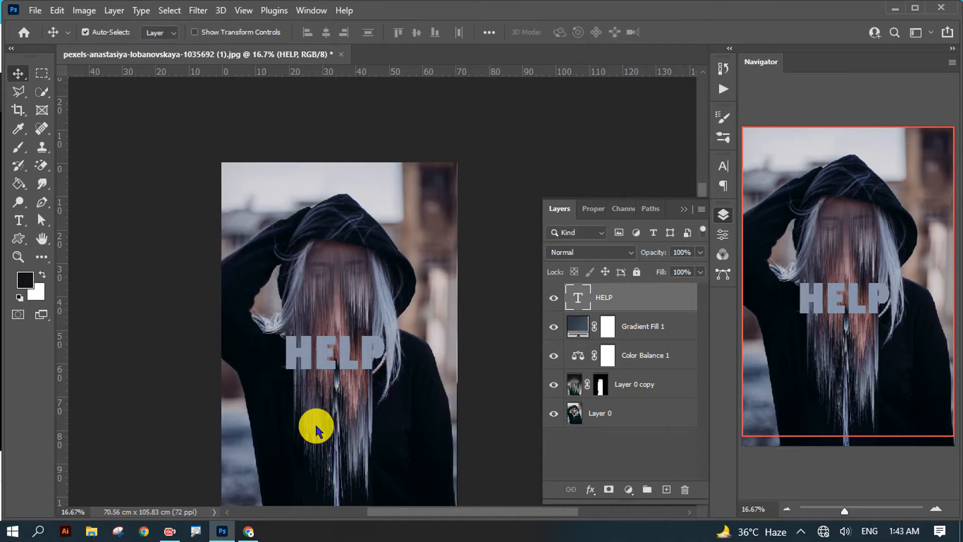
# Convert the HELP text layer to a Smart Object and apply the Wind filter with the Blast method from the right.
pyautogui.rightClick(608, 301)
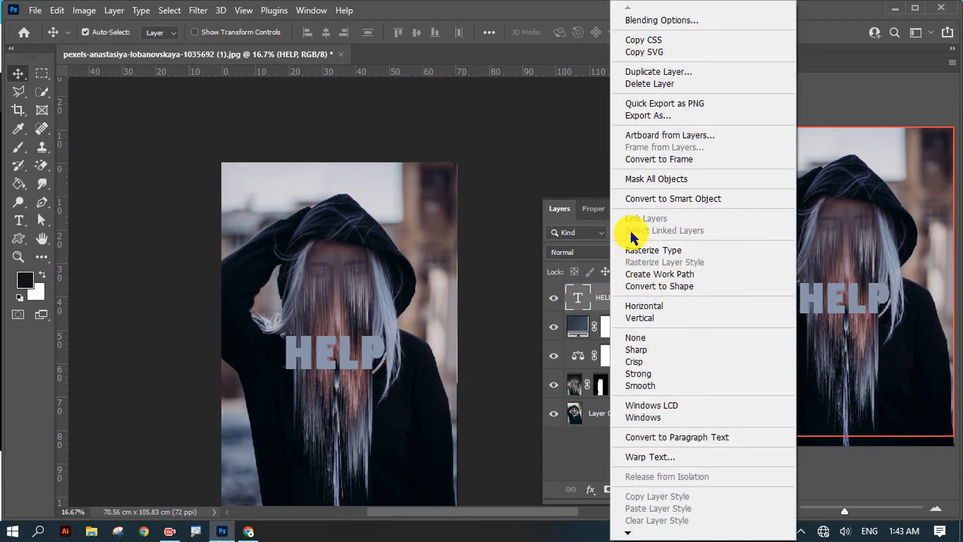
pyautogui.click(658, 197)
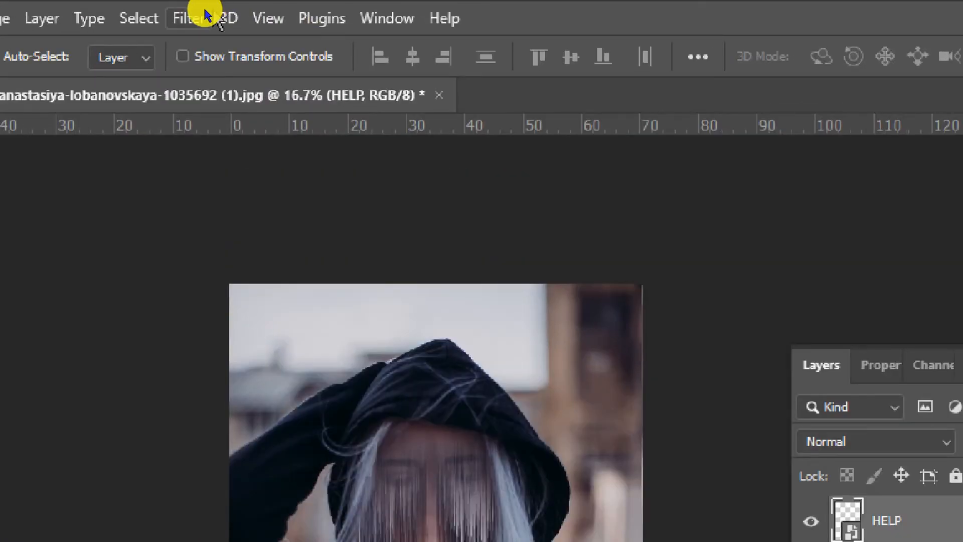
pyautogui.click(198, 10)
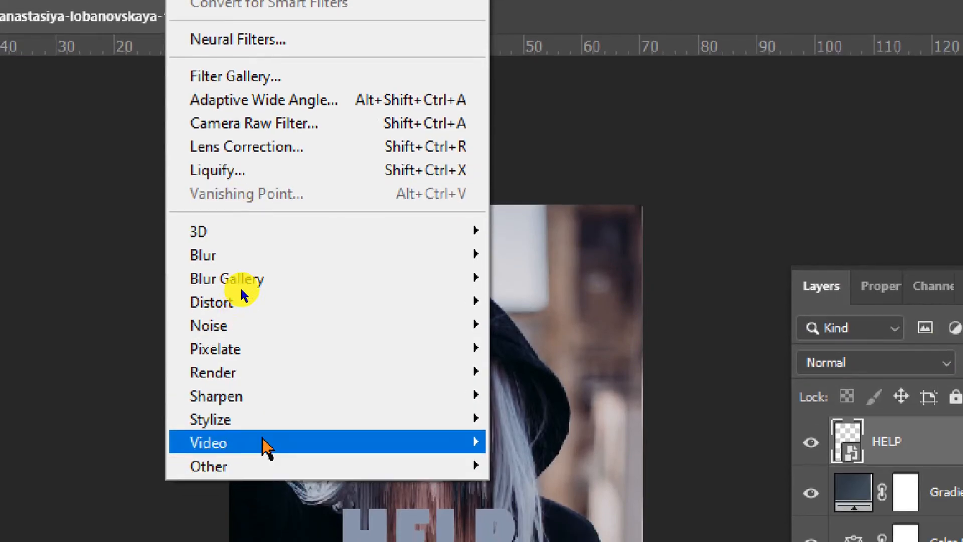
pyautogui.moveTo(269, 498)
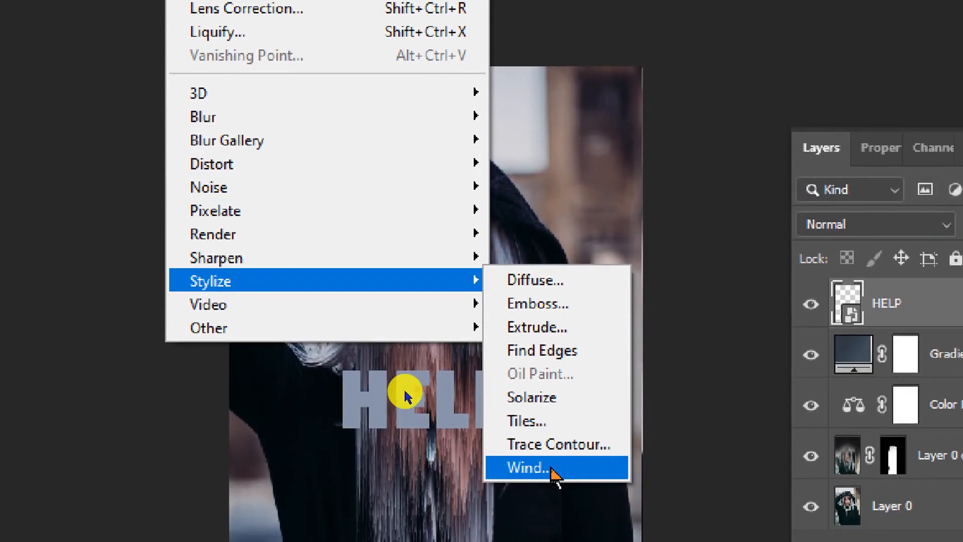
pyautogui.click(552, 525)
pyautogui.click(682, 421)
pyautogui.click(702, 400)
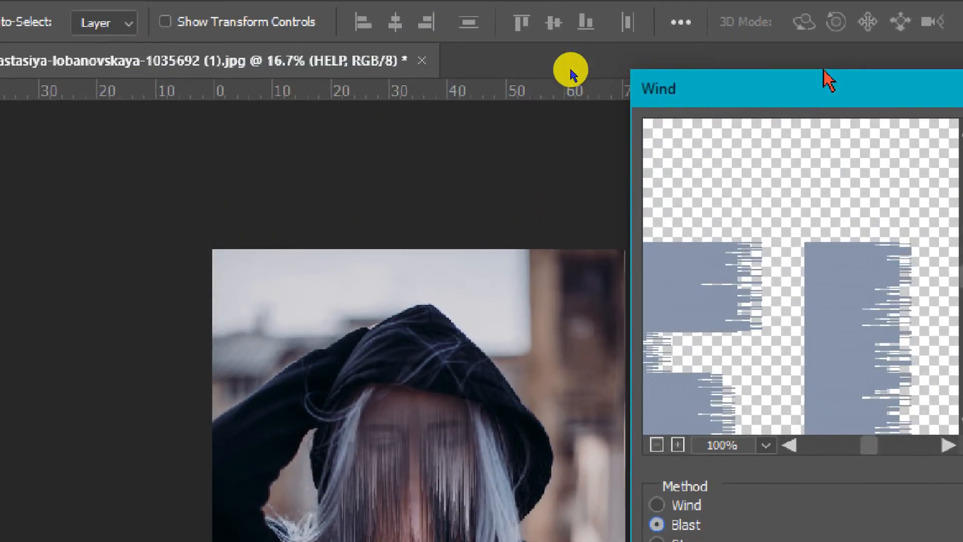
pyautogui.moveTo(817, 95); pyautogui.dragTo(571, 94)
pyautogui.hotkey('ctrl', '-')
pyautogui.hotkey('ctrl', '-')
pyautogui.hotkey('ctrl', '-')
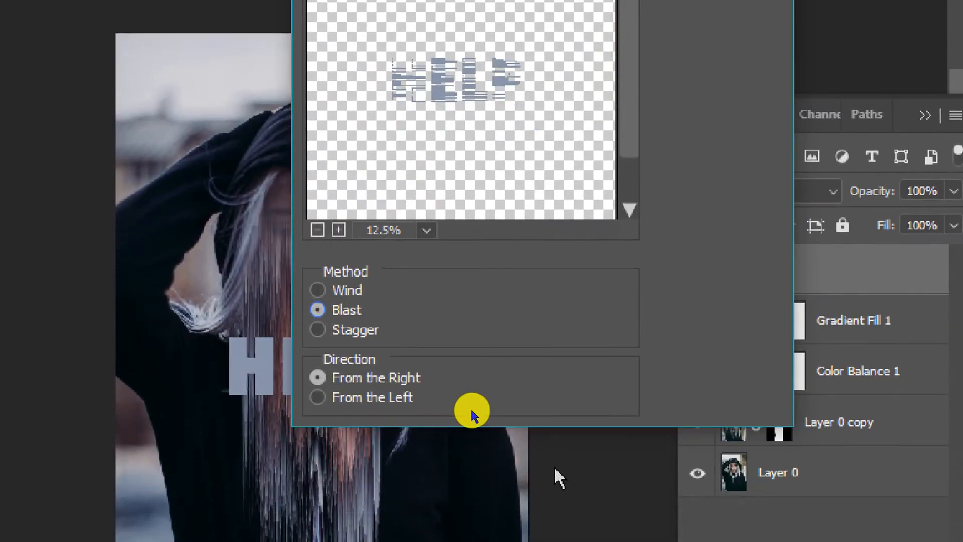
pyautogui.click(384, 399)
pyautogui.click(387, 378)
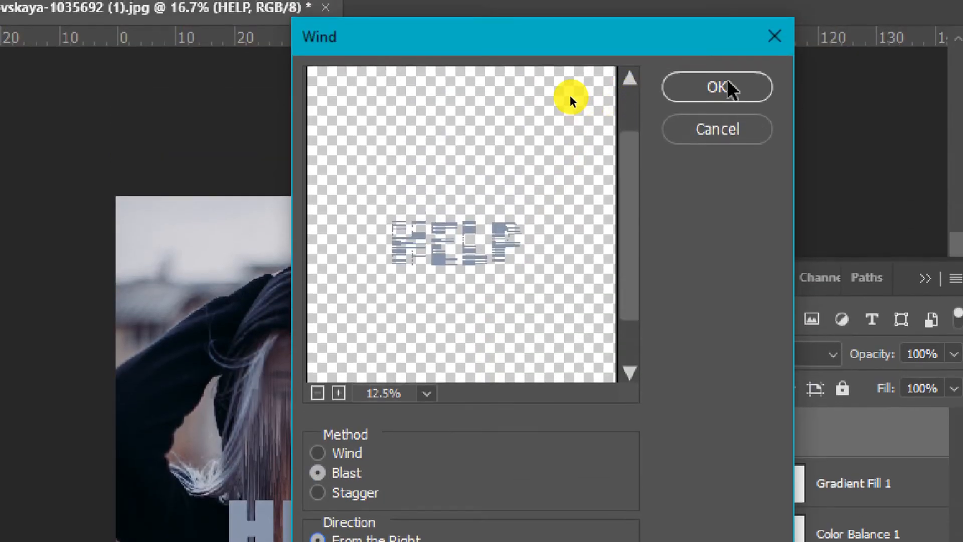
pyautogui.click(722, 87)
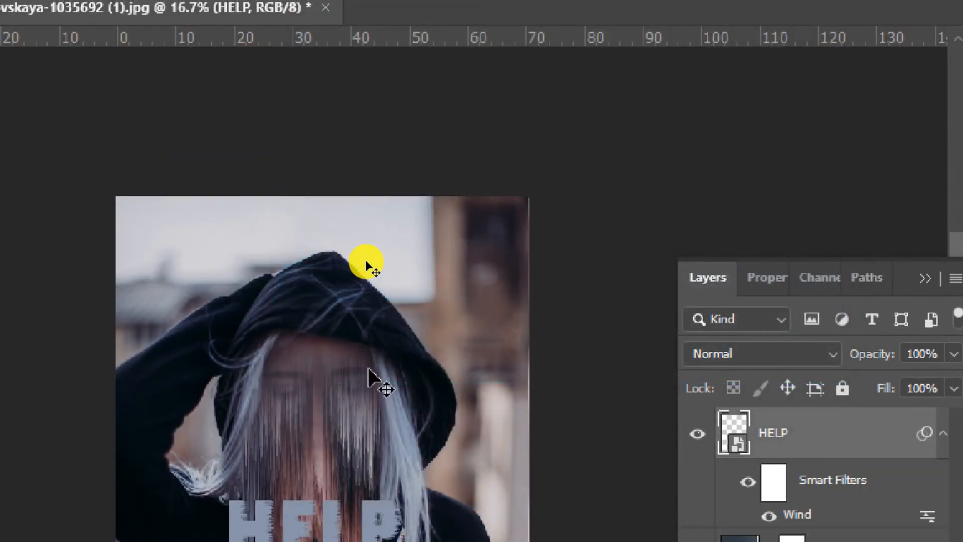
# Apply the Wind filter to the HELP layer two more times with the same Blast, From the Right settings.
pyautogui.hotkey('ctrl', '-')
pyautogui.hotkey('ctrl', '-')
pyautogui.hotkey('ctrl', '-')
pyautogui.hotkey('ctrl', '+')
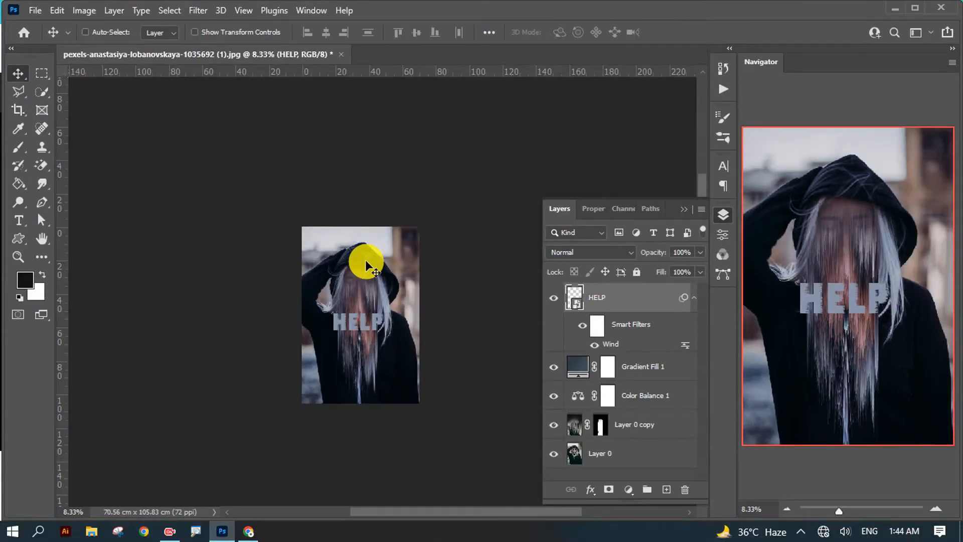
pyautogui.hotkey('ctrl', '+')
pyautogui.hotkey('ctrl', '+')
pyautogui.hotkey('ctrl', '-')
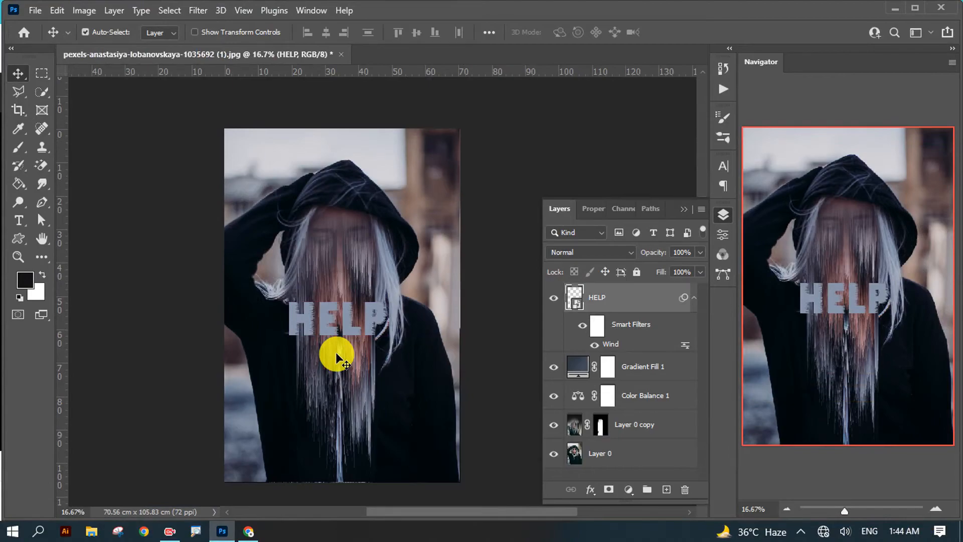
pyautogui.hotkey('ctrl', 'alt', 'f')
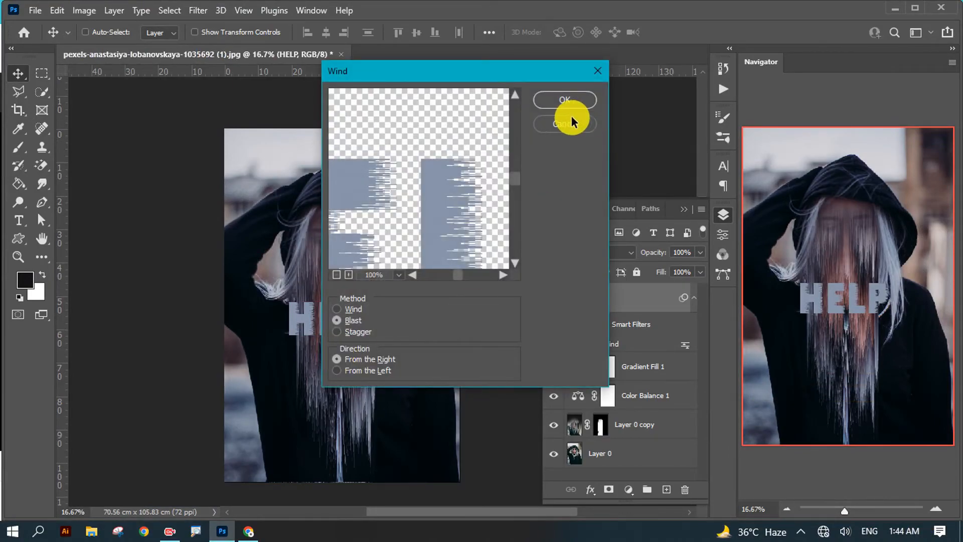
pyautogui.click(563, 101)
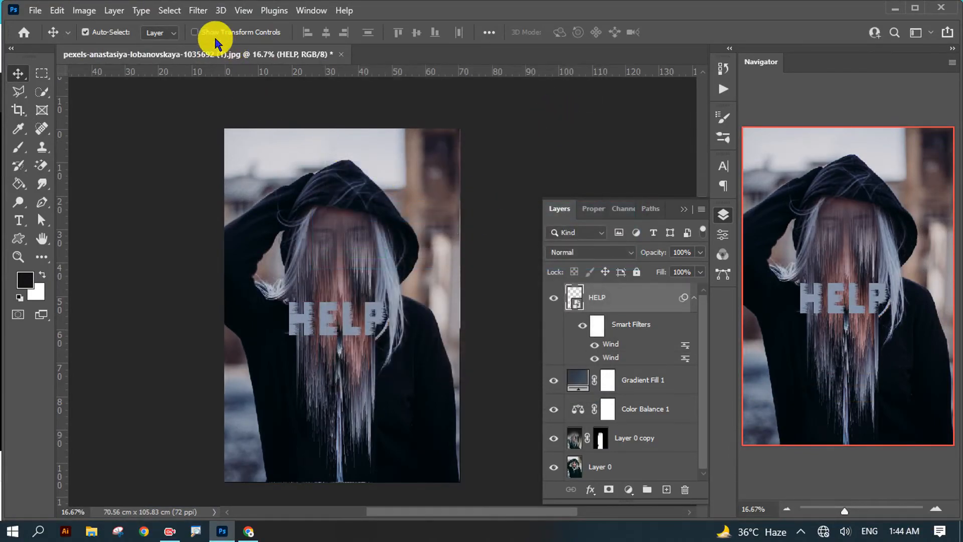
pyautogui.click(198, 10)
pyautogui.click(213, 22)
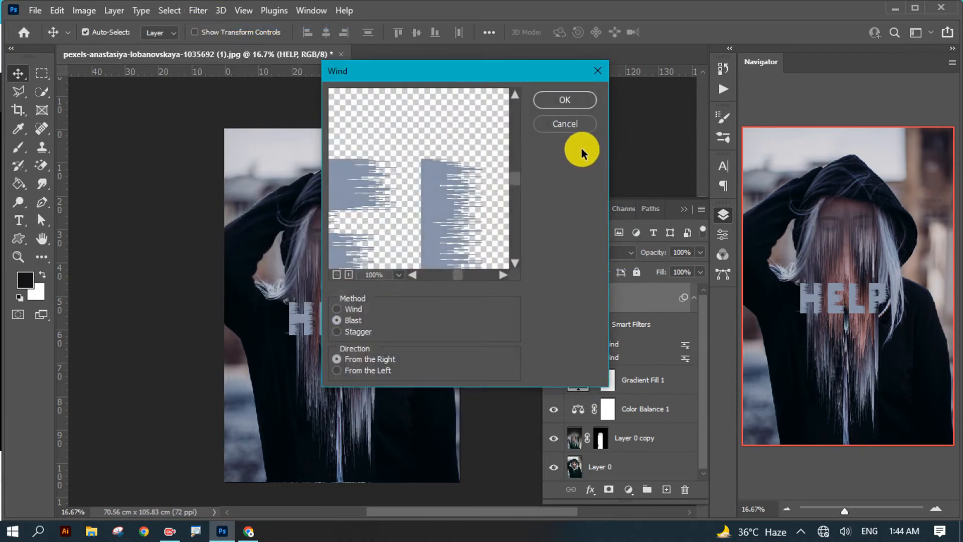
pyautogui.click(564, 102)
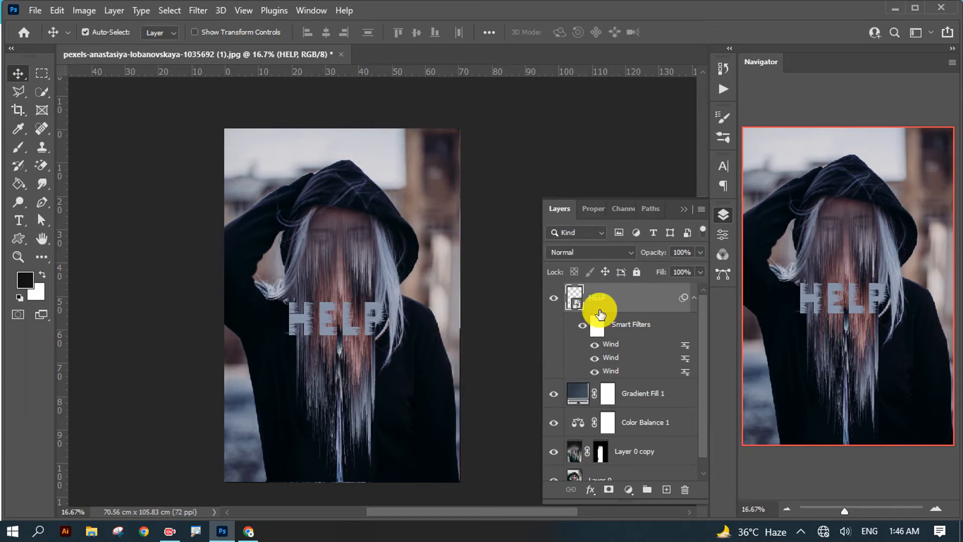
# Add a Solid Color fill layer in light gray b6b6ba above the HELP layer and clip it to the text.
pyautogui.click(628, 489)
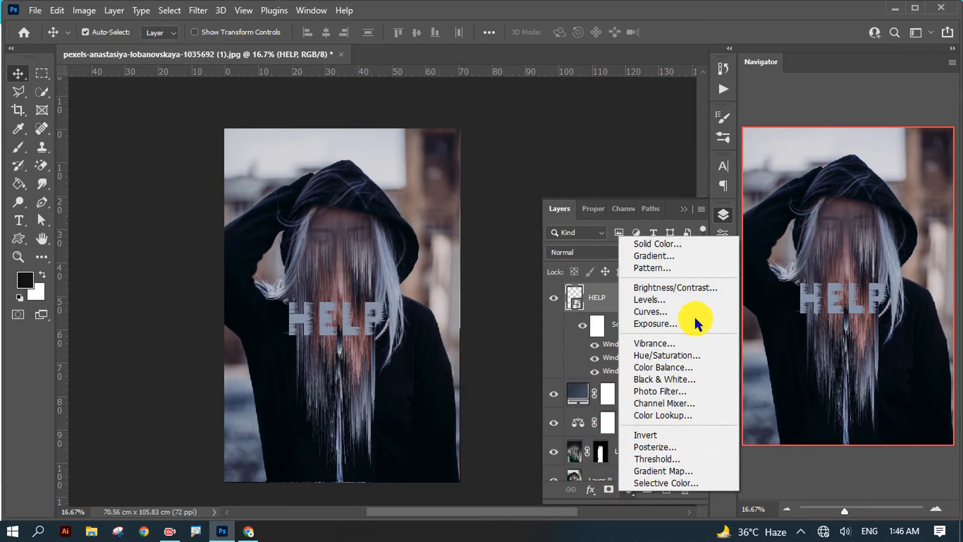
pyautogui.click(647, 244)
pyautogui.moveTo(587, 176); pyautogui.dragTo(574, 166)
pyautogui.click(853, 112)
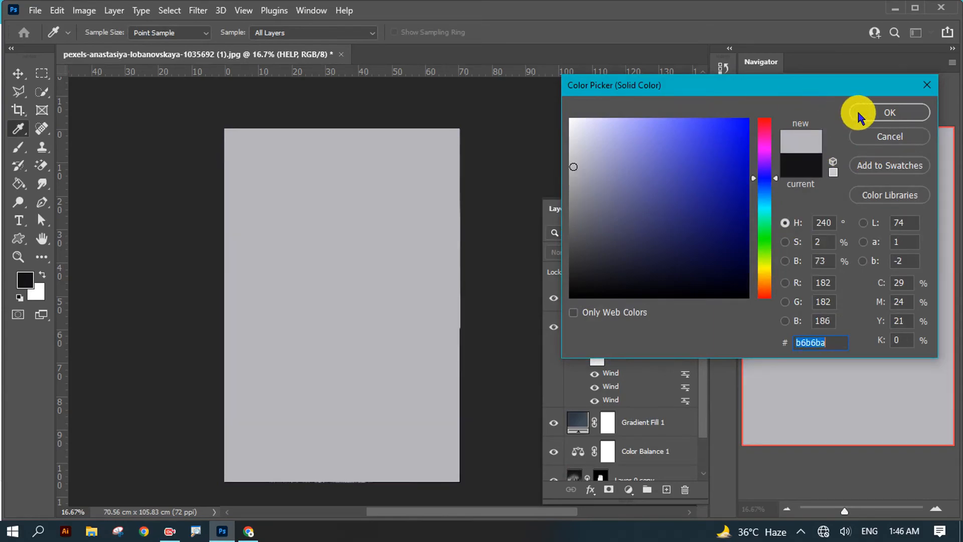
pyautogui.rightClick(672, 306)
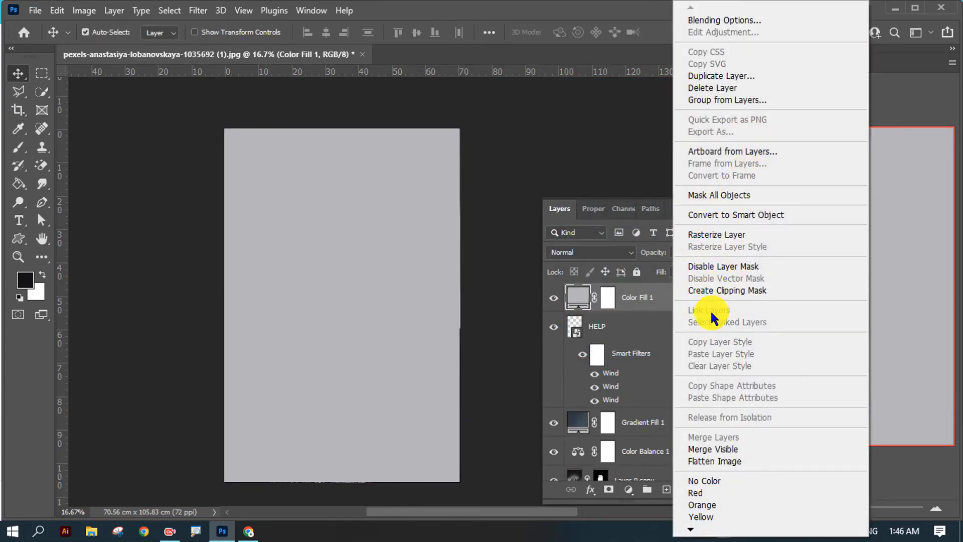
pyautogui.click(721, 289)
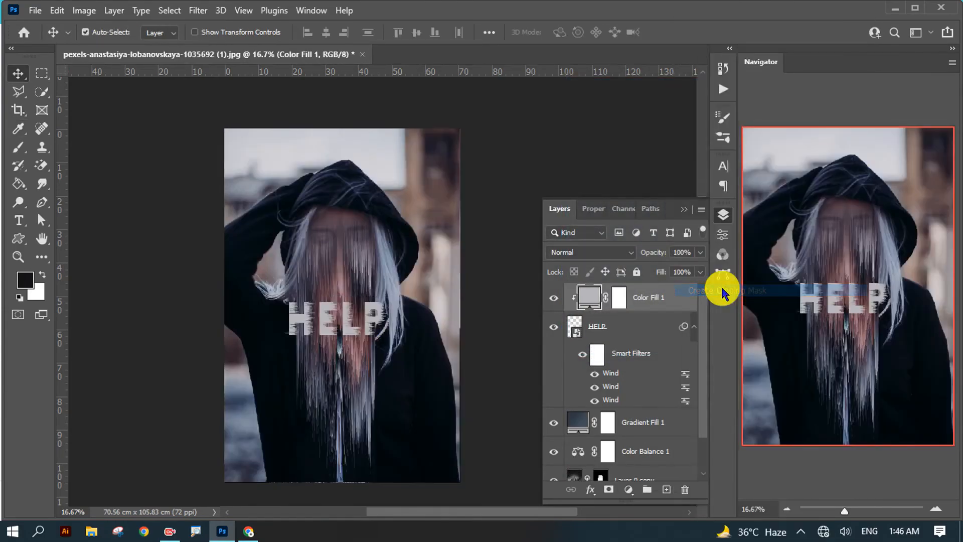
# Change the clipped color fill over the HELP text to the near-white gray d9d9da.
pyautogui.doubleClick(590, 297)
pyautogui.click(395, 300)
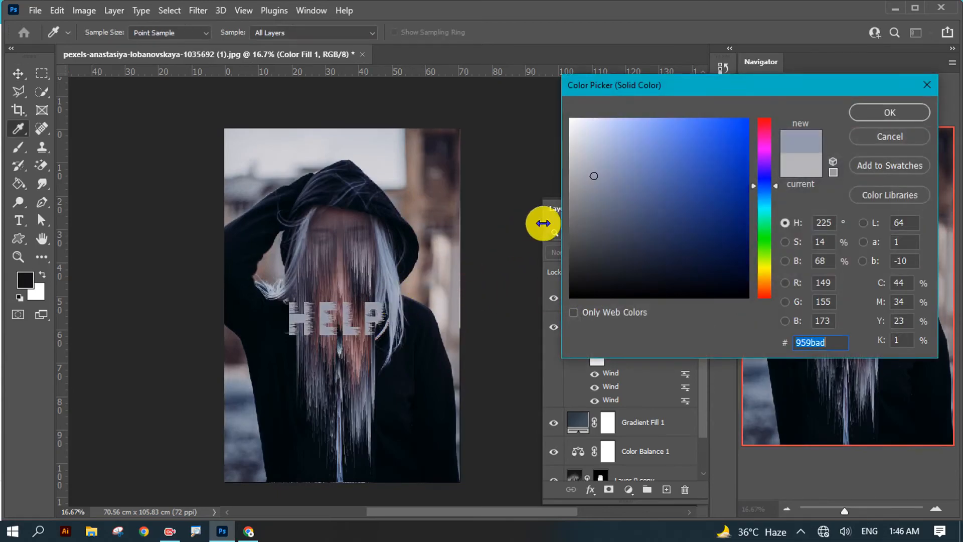
pyautogui.click(571, 147)
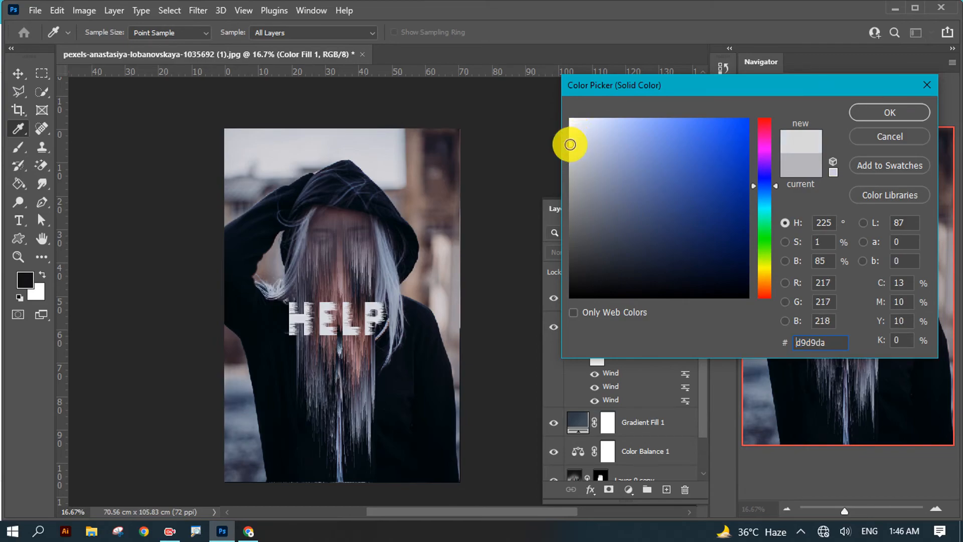
pyautogui.click(862, 111)
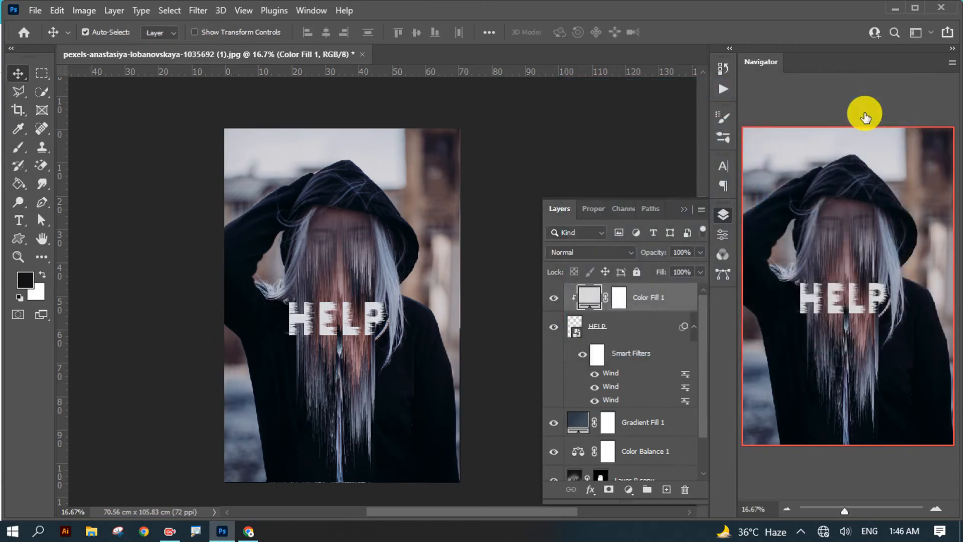
# Scale the HELP smart object to about 127% and move it slightly lower over the face streaks.
pyautogui.click(610, 335)
pyautogui.hotkey('ctrl', 't')
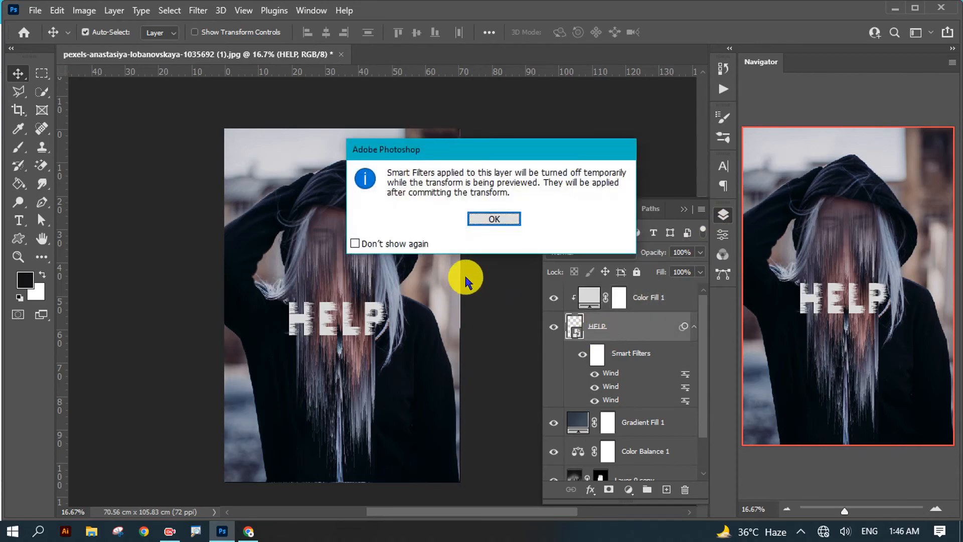
pyautogui.click(494, 218)
pyautogui.moveTo(384, 299); pyautogui.dragTo(375, 330)
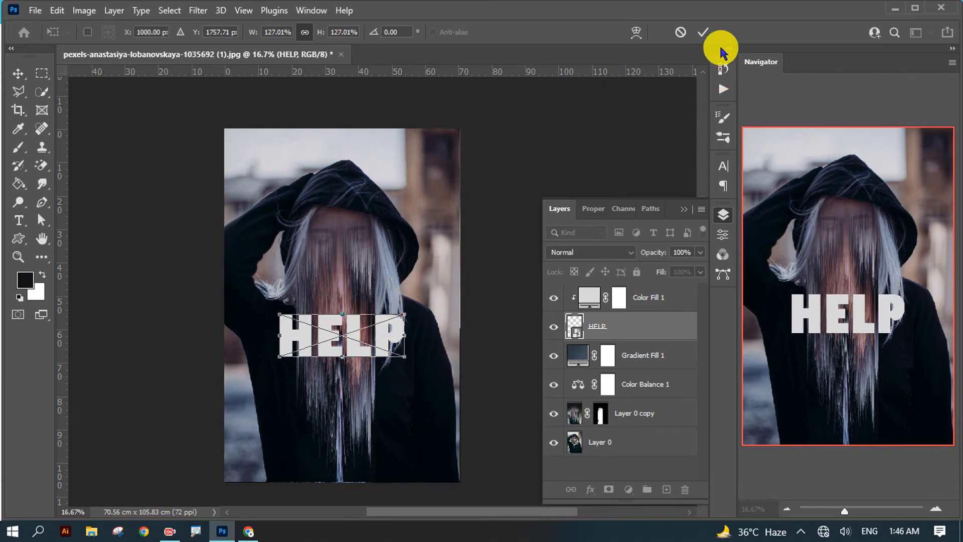
pyautogui.click(482, 384)
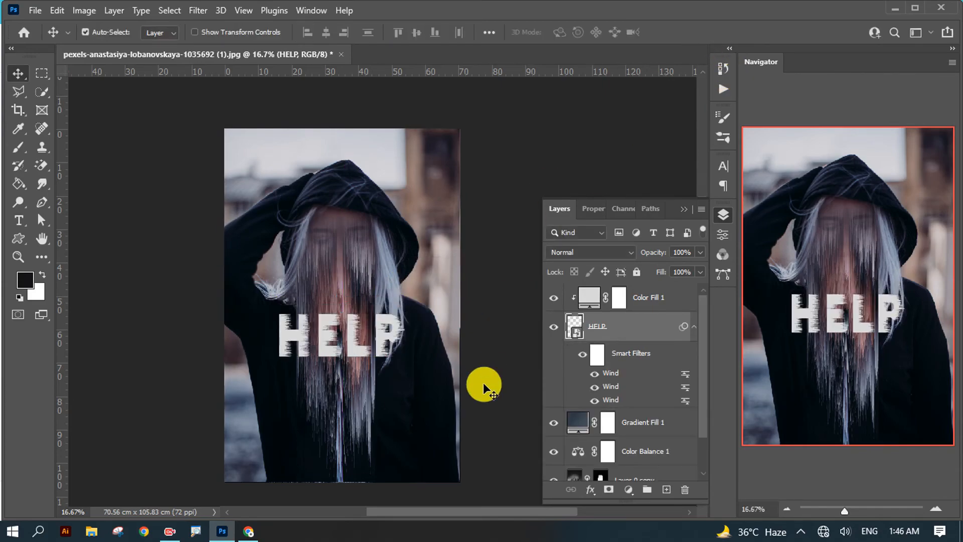
# Group the Color Fill 1 layer together with the HELP layer.
pyautogui.hotkey('ctrl', '-')
pyautogui.hotkey('ctrl', '-')
pyautogui.hotkey('ctrl', '+')
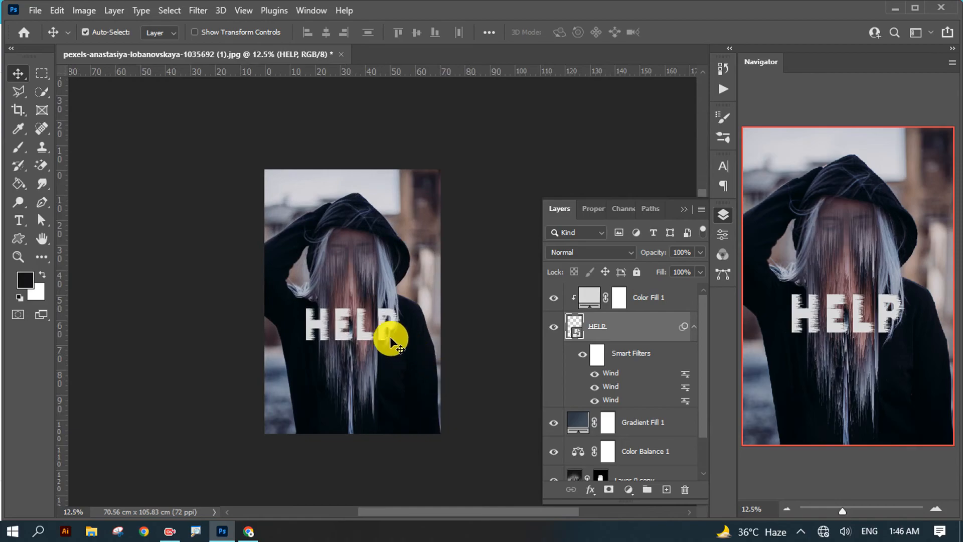
pyautogui.keyDown('ctrl'); pyautogui.click(362, 329); pyautogui.keyUp('ctrl')
pyautogui.moveTo(361, 327); pyautogui.dragTo(361, 343)
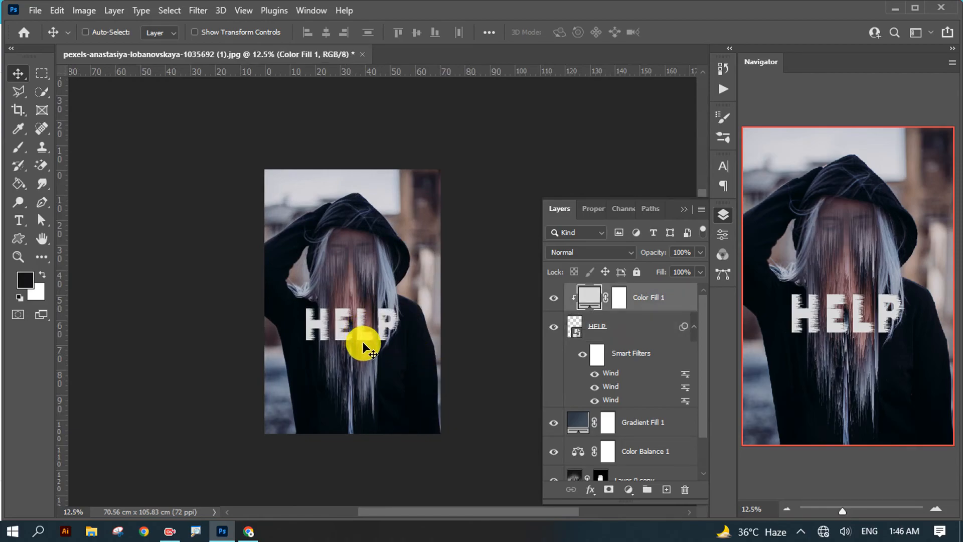
pyautogui.keyDown('ctrl'); pyautogui.click(626, 353); pyautogui.keyUp('ctrl')
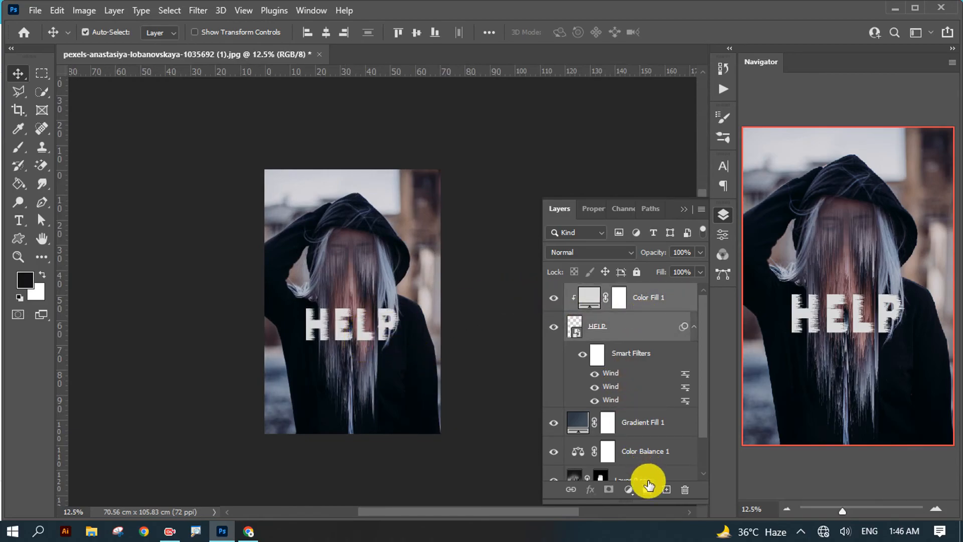
pyautogui.keyDown('ctrl'); pyautogui.click(647, 489); pyautogui.keyUp('ctrl')
# Move the HELP group straight down the streaks to a Y position of about 1893.5 px.
pyautogui.hotkey('ctrl', 't')
pyautogui.click(484, 220)
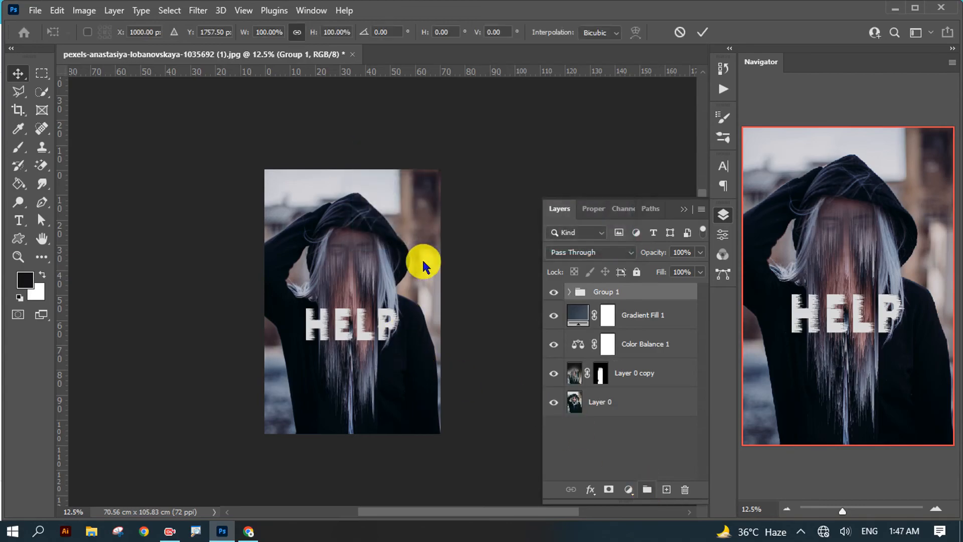
pyautogui.moveTo(359, 326)
pyautogui.mouseDown()
pyautogui.moveTo(361, 386)
pyautogui.moveTo(299, 314)
pyautogui.moveTo(356, 335)
pyautogui.moveTo(357, 372)
pyautogui.moveTo(354, 336)
pyautogui.mouseUp()
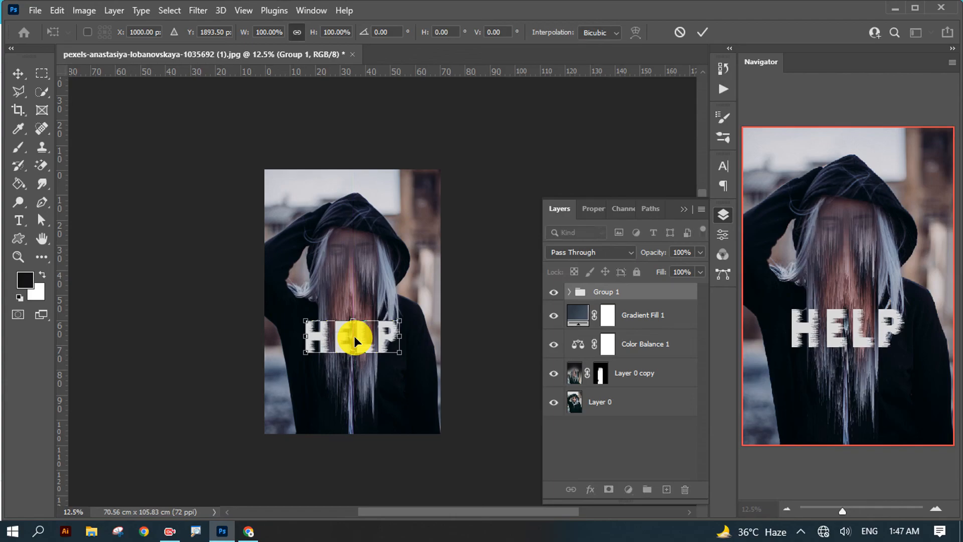
pyautogui.click(697, 33)
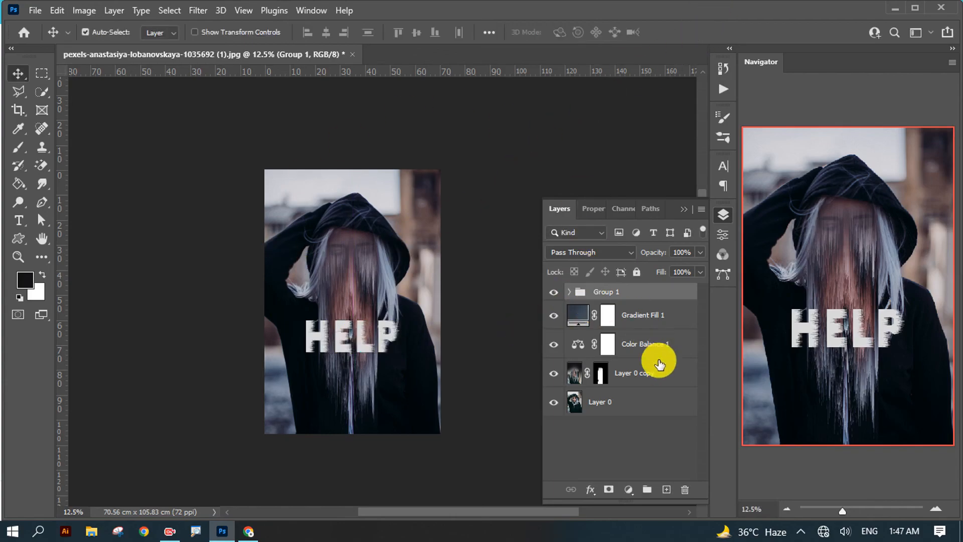
# Group the Gradient Fill 1, Color Balance 1 and Layer 0 copy layers.
pyautogui.click(654, 341)
pyautogui.click(644, 313)
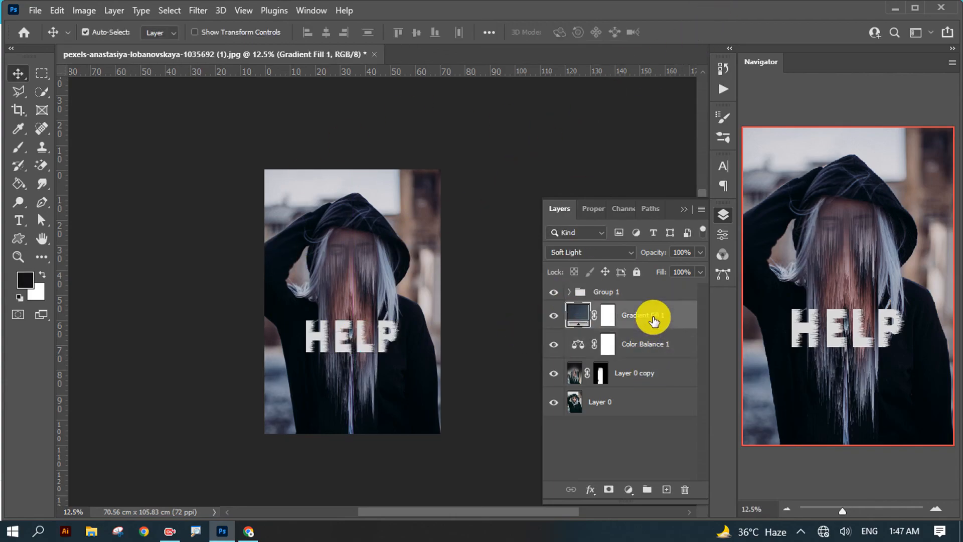
pyautogui.keyDown('shift'); pyautogui.click(658, 374); pyautogui.keyUp('shift')
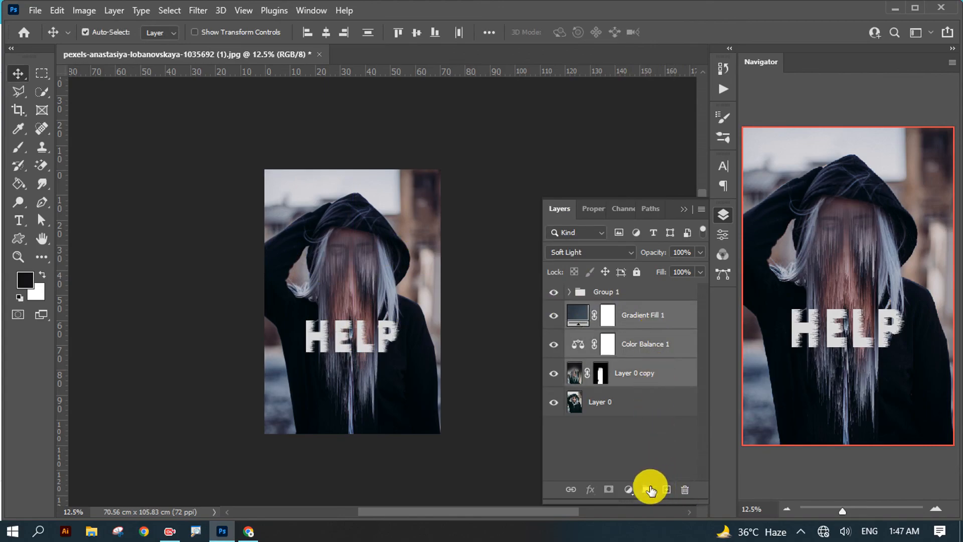
pyautogui.click(647, 489)
# Toggle the visibility of the text group and the effect group to compare the original portrait with the finished look.
pyautogui.click(555, 310)
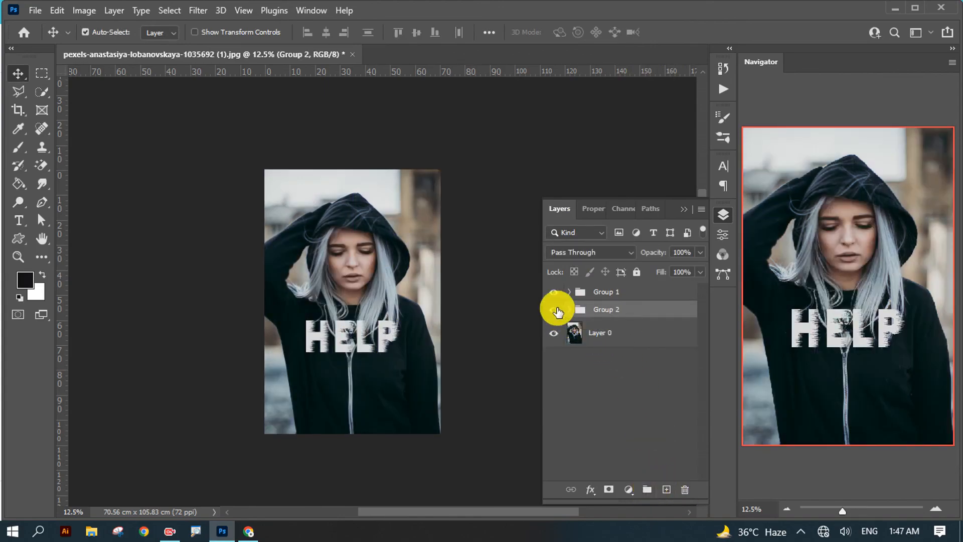
pyautogui.click(555, 310)
pyautogui.click(554, 291)
pyautogui.click(554, 309)
pyautogui.click(555, 310)
pyautogui.click(556, 310)
pyautogui.click(555, 310)
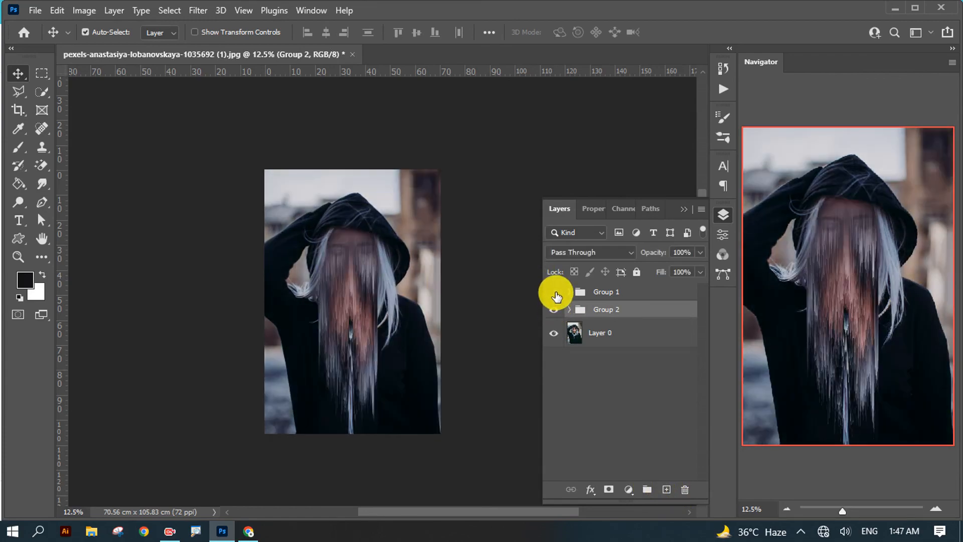
pyautogui.click(554, 291)
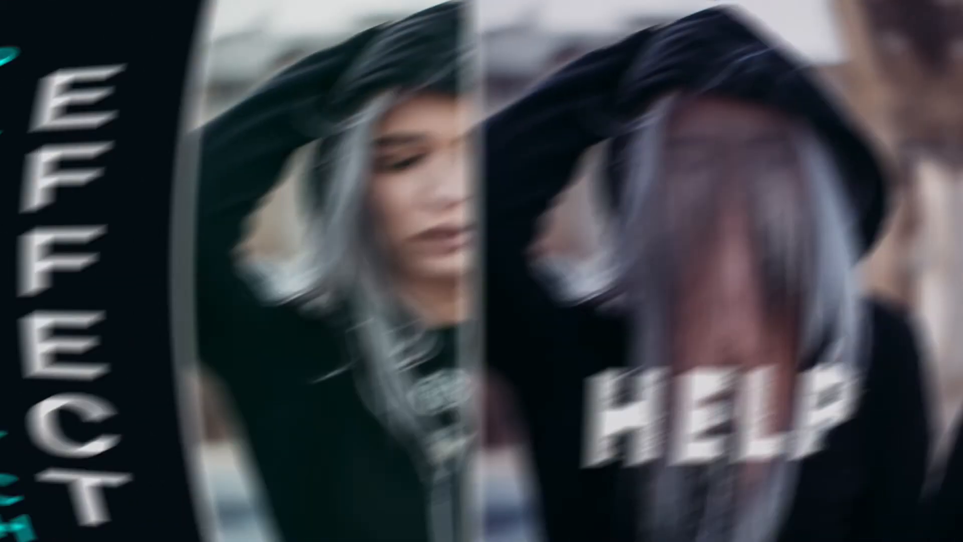